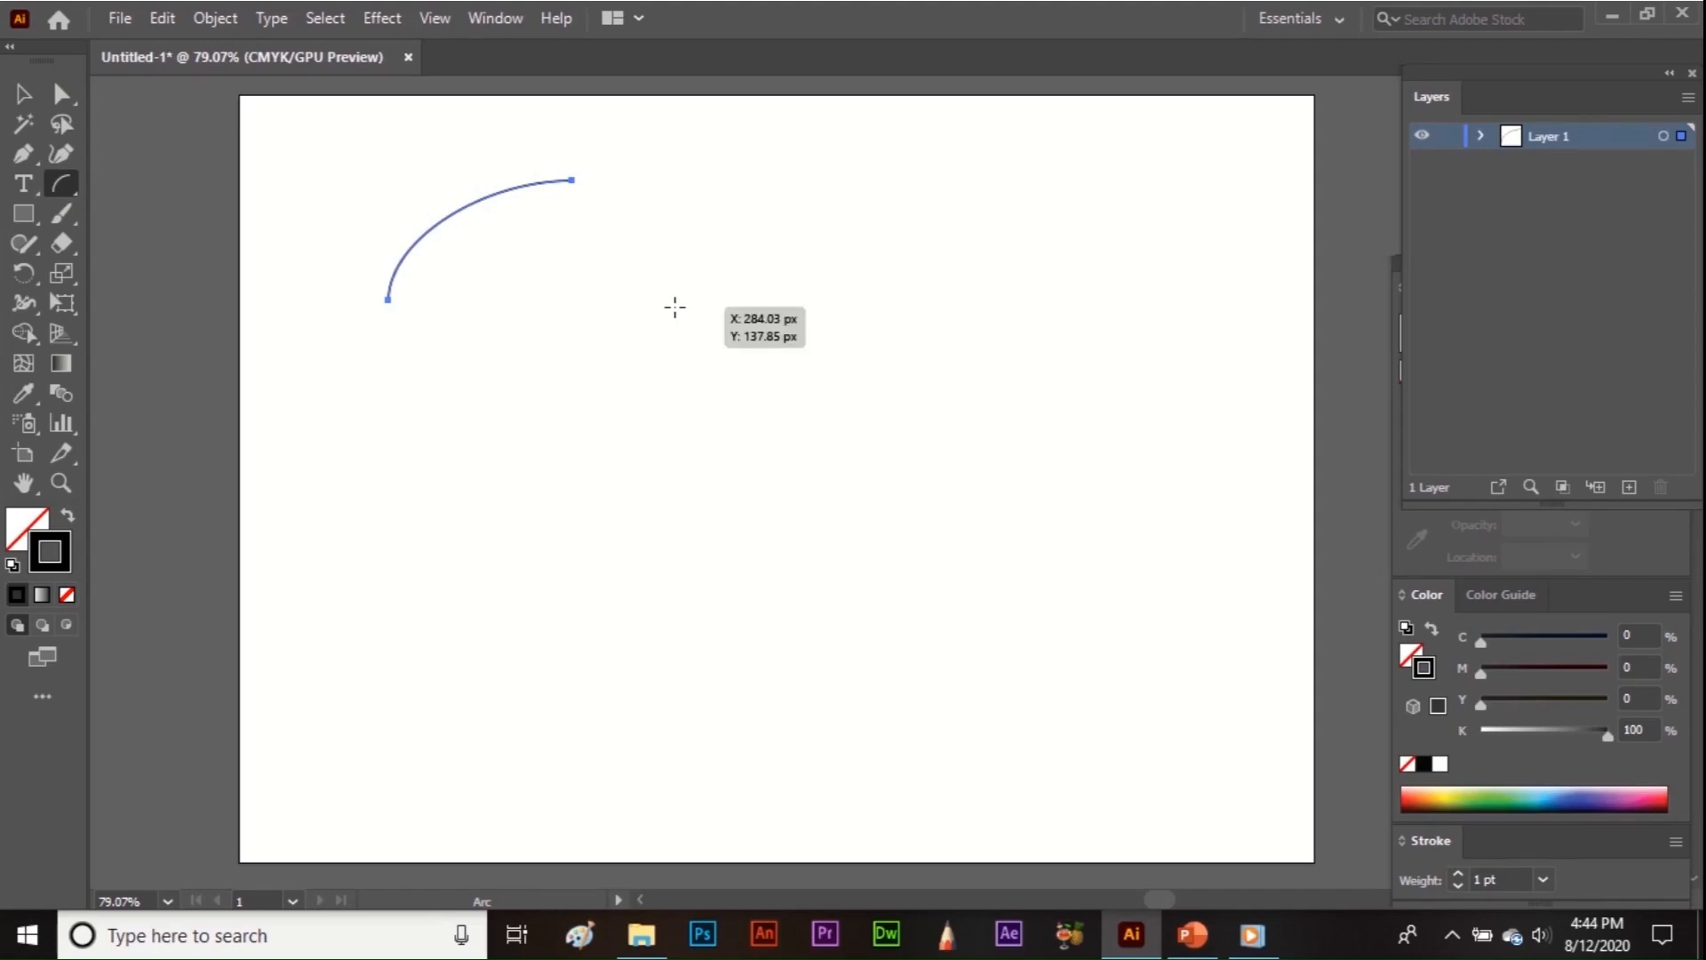
Draw three open arcs with the Arc tool, two across the artboard's upper half and a larger one at its lower left.
{"action": "left_click", "coordinate": [674, 307]}
{"action": "left_click_drag", "start_coordinate": [674, 308], "coordinate": [832, 271]}
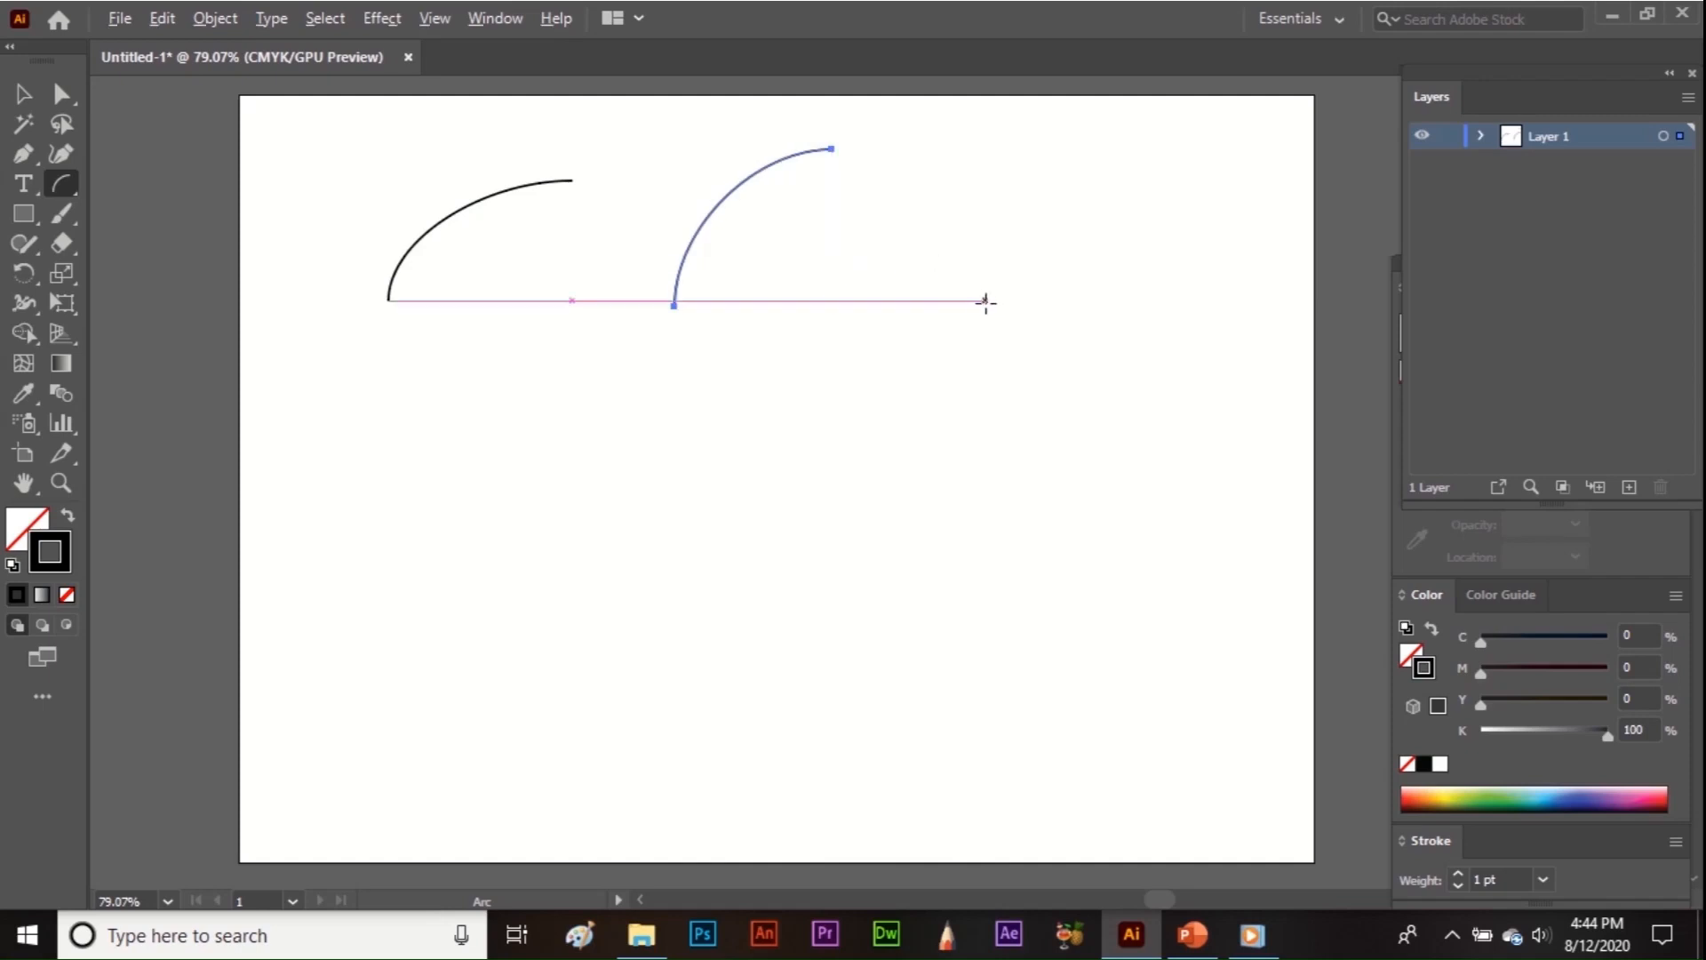
{"action": "left_click_drag", "start_coordinate": [985, 302], "coordinate": [1113, 205]}
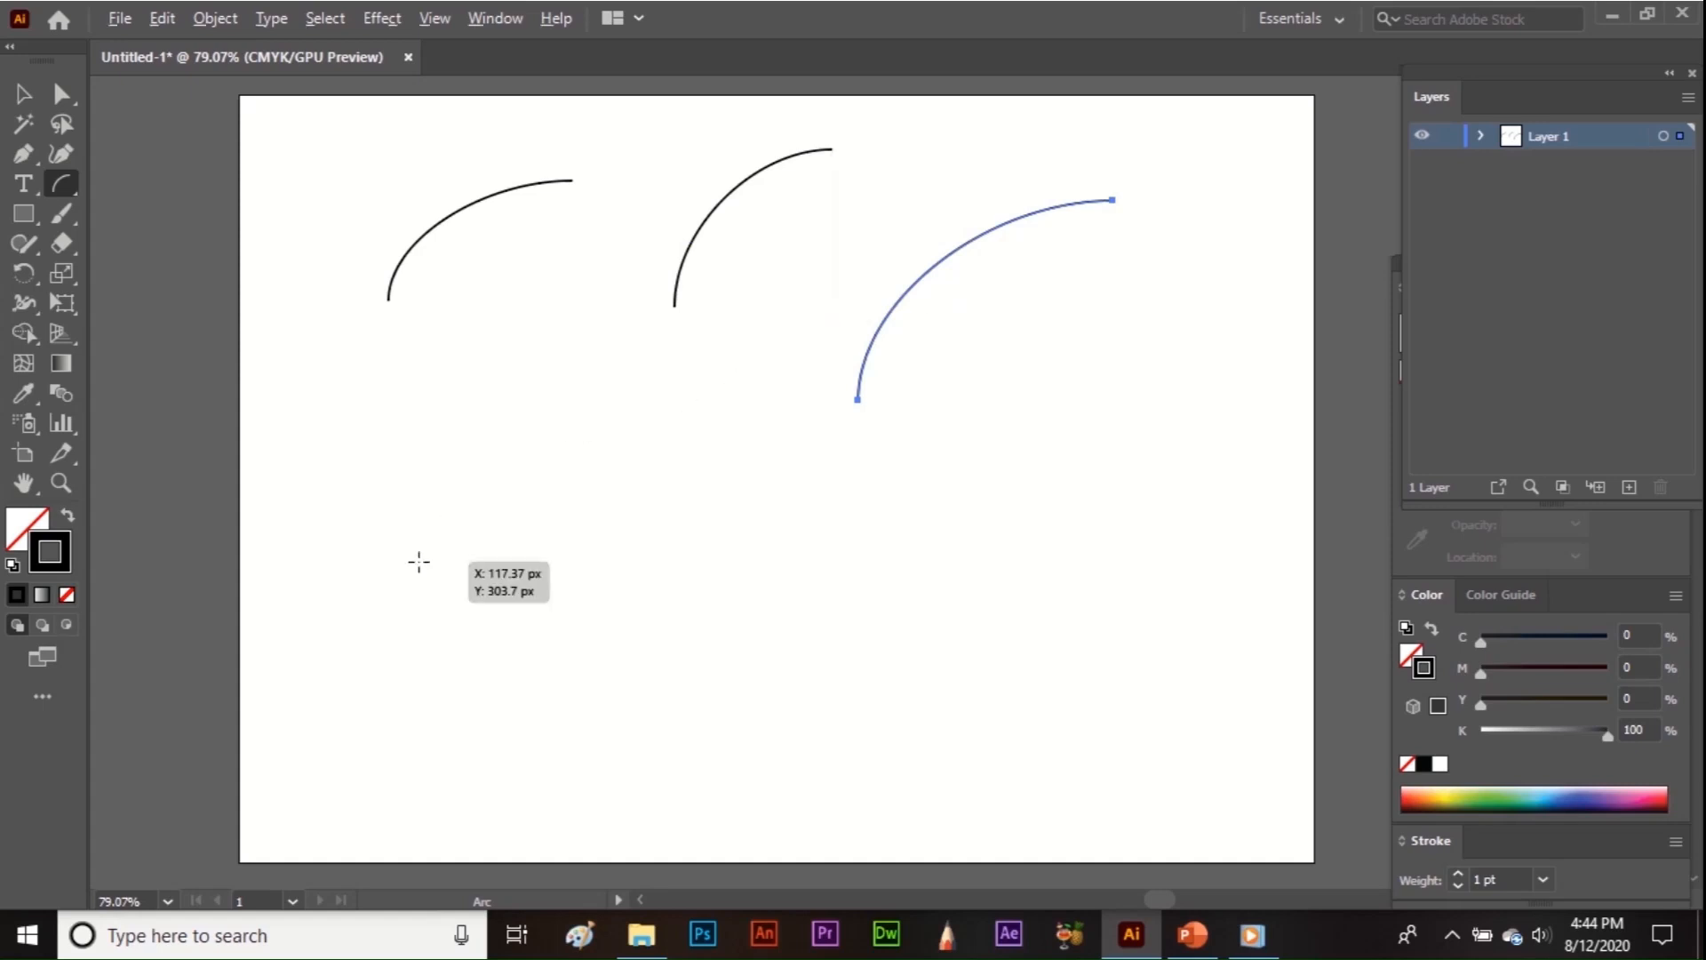
{"action": "mouse_move", "coordinate": [418, 560]}
{"action": "left_mouse_down"}
{"action": "mouse_move", "coordinate": [479, 461]}
{"action": "mouse_move", "coordinate": [528, 427]}
{"action": "left_mouse_up"}
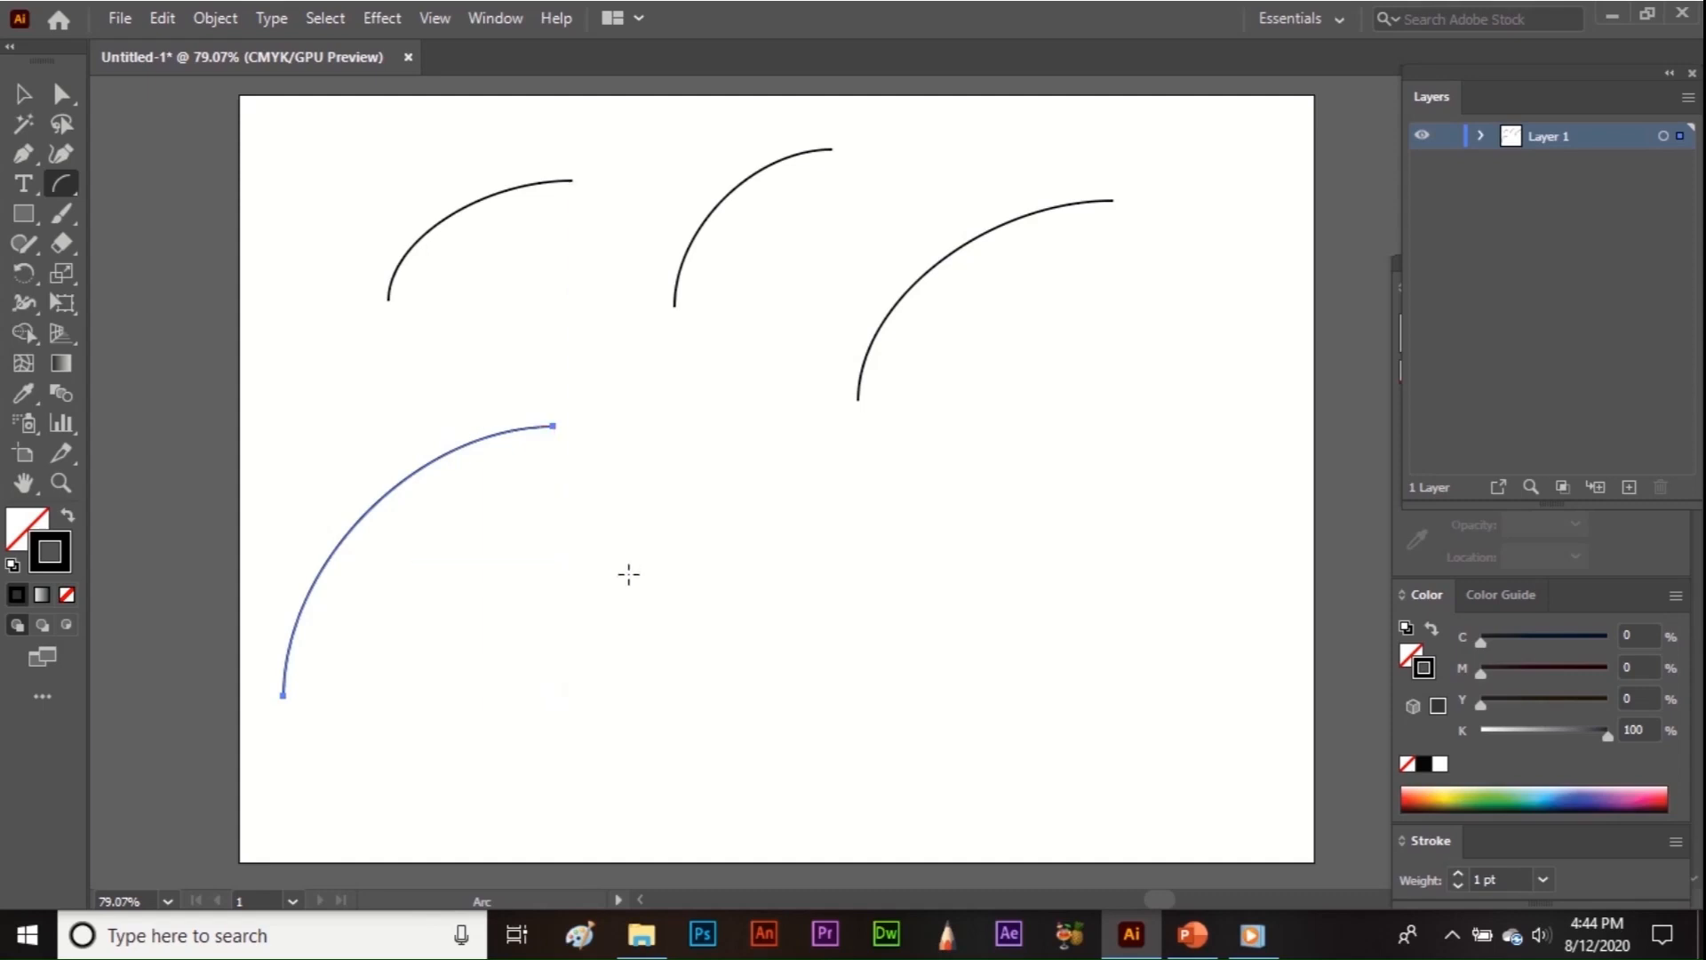
Draw an open arc near the artboard's centre, varying its curvature while drawing to finish at a slope of 60.
{"action": "left_click_drag", "start_coordinate": [628, 574], "coordinate": [783, 427]}
{"action": "key", "text": "Down"}
{"action": "key", "text": "Down"}
{"action": "key", "text": "Down"}
{"action": "key", "text": "Down"}
{"action": "key", "text": "Up"}
{"action": "key", "text": "Up"}
{"action": "key", "text": "Up"}
{"action": "key", "text": "Up"}
{"action": "key", "text": "Up"}
{"action": "key", "text": "Up"}
{"action": "key", "text": "Down"}
{"action": "key", "text": "Down"}
{"action": "key", "text": "Down"}
{"action": "key", "text": "Down"}
{"action": "key", "text": "Down"}
{"action": "key", "text": "Down"}
{"action": "key", "text": "Down"}
{"action": "key", "text": "Down"}
{"action": "key", "text": "Down"}
{"action": "key", "text": "Down"}
{"action": "key", "text": "Down"}
{"action": "key", "text": "Down"}
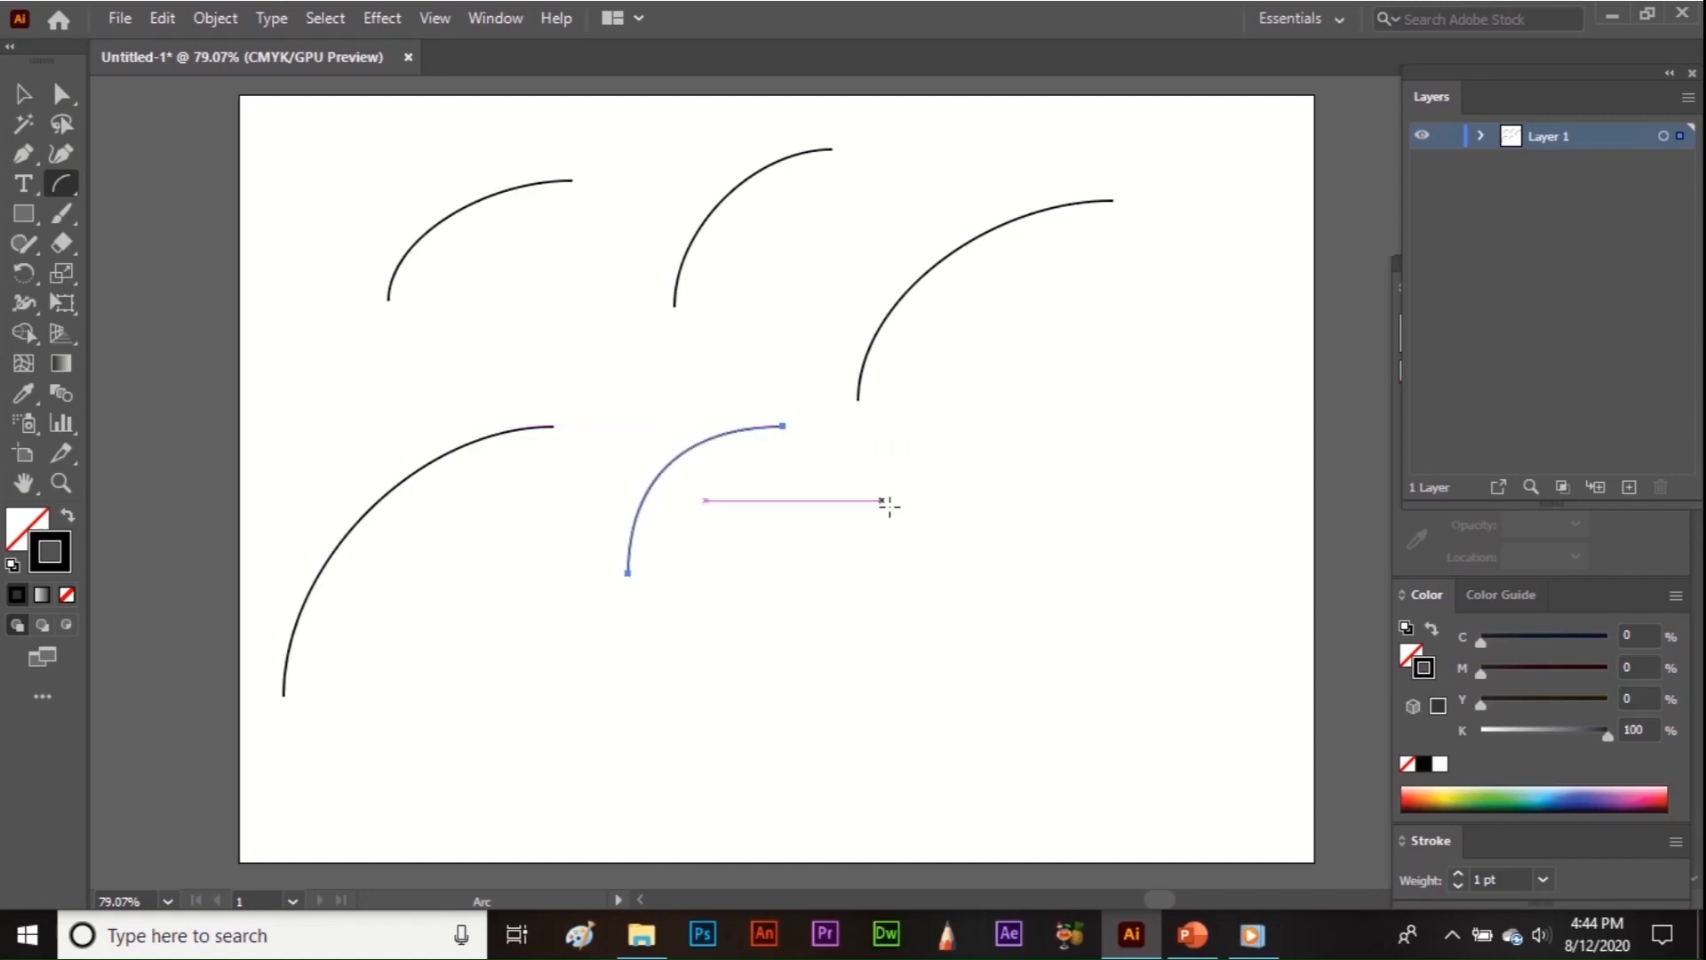
Draw an arc beside the central one, flipping it between convex and concave while drawing and ending convex.
{"action": "left_click_drag", "start_coordinate": [920, 532], "coordinate": [1046, 391]}
{"action": "key", "text": "x"}
{"action": "key", "text": "x"}
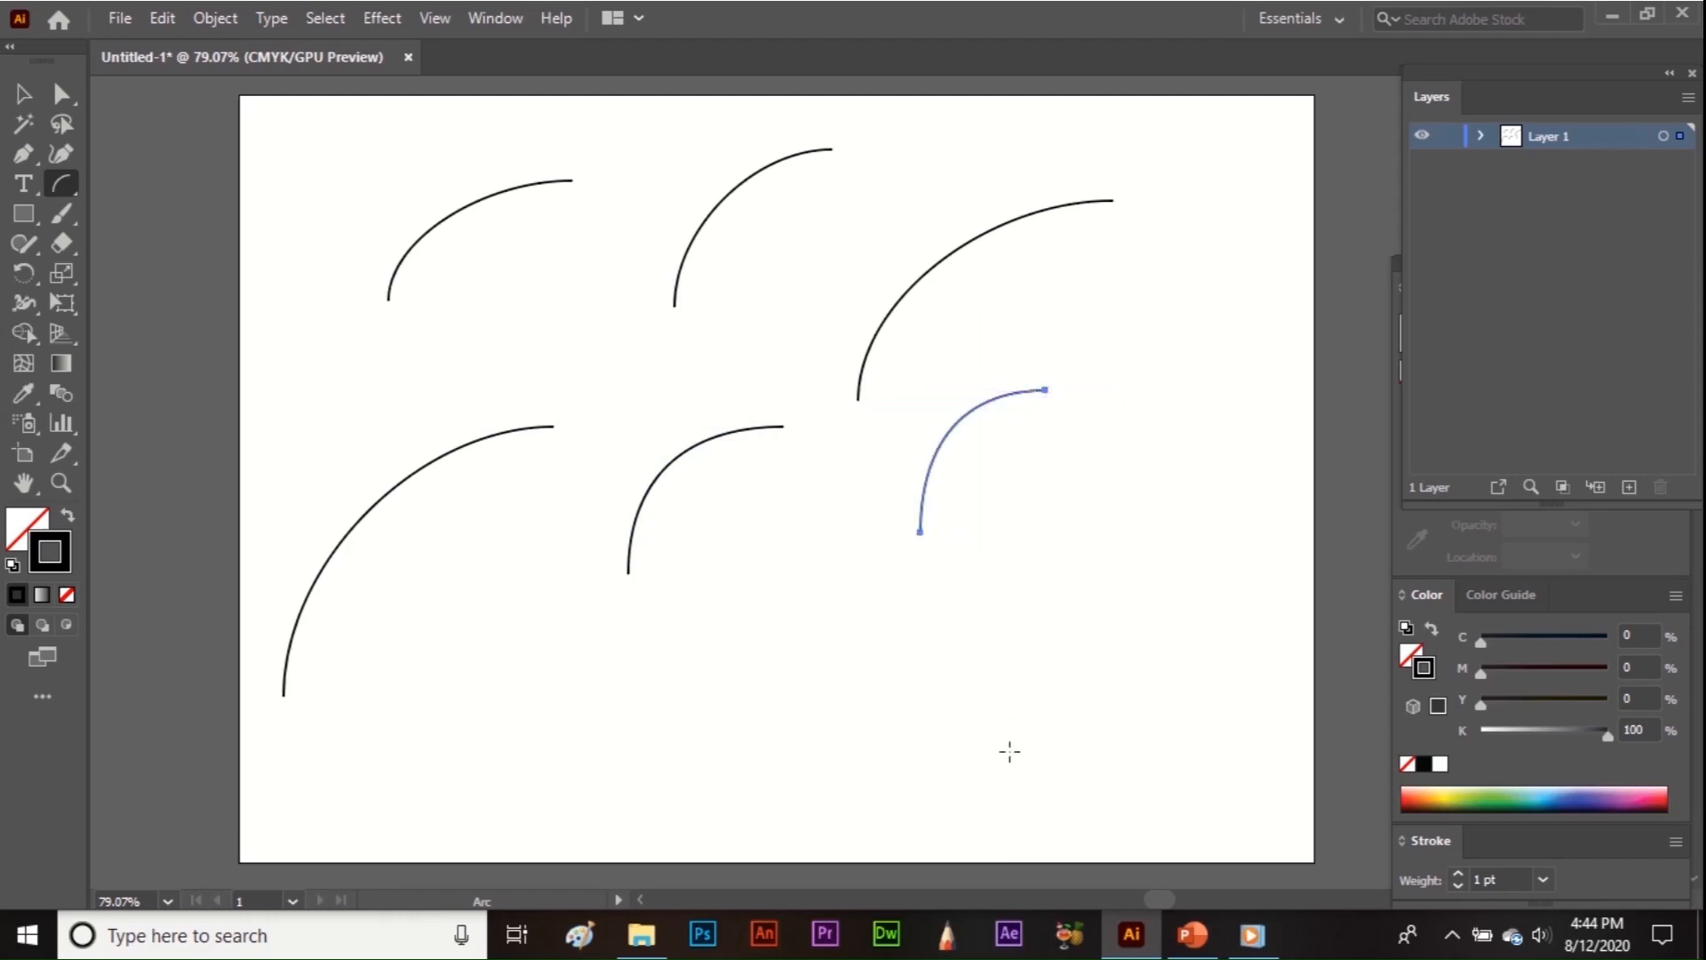
Draw a lower-right arc, toggling it closed and back to open, and a bottom-centre open arc about 142 by 126 px.
{"action": "left_click_drag", "start_coordinate": [1010, 752], "coordinate": [1206, 542]}
{"action": "key", "text": "c"}
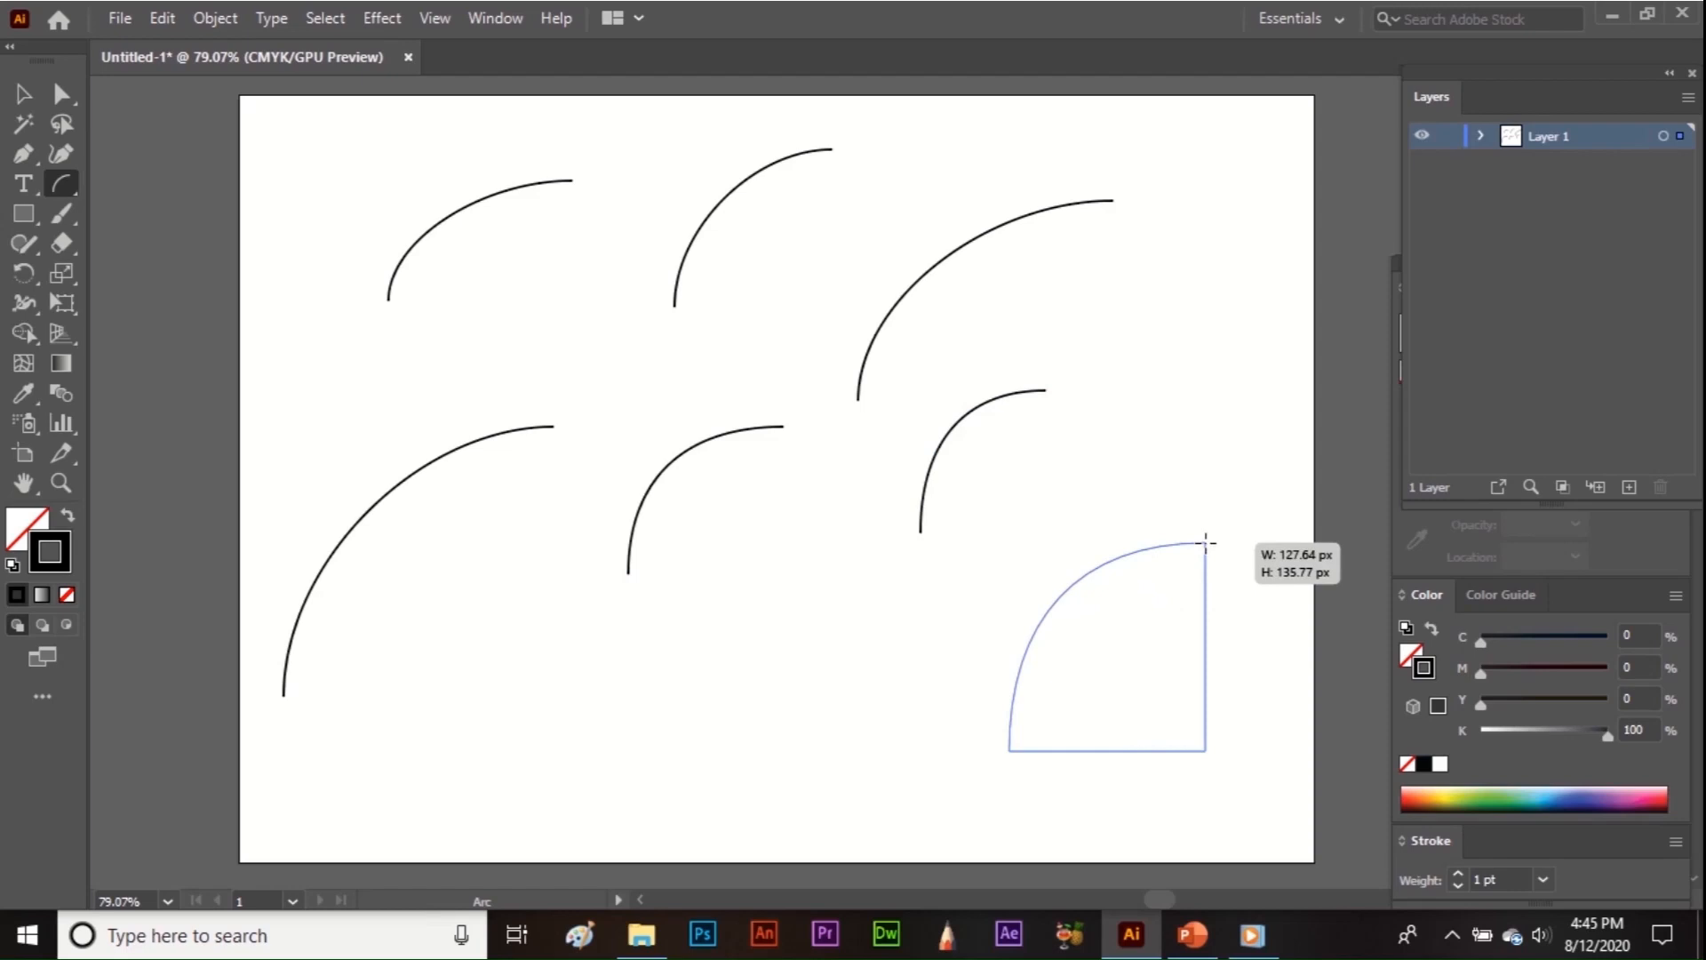
{"action": "key", "text": "c"}
{"action": "left_click_drag", "start_coordinate": [1206, 542], "coordinate": [1269, 498]}
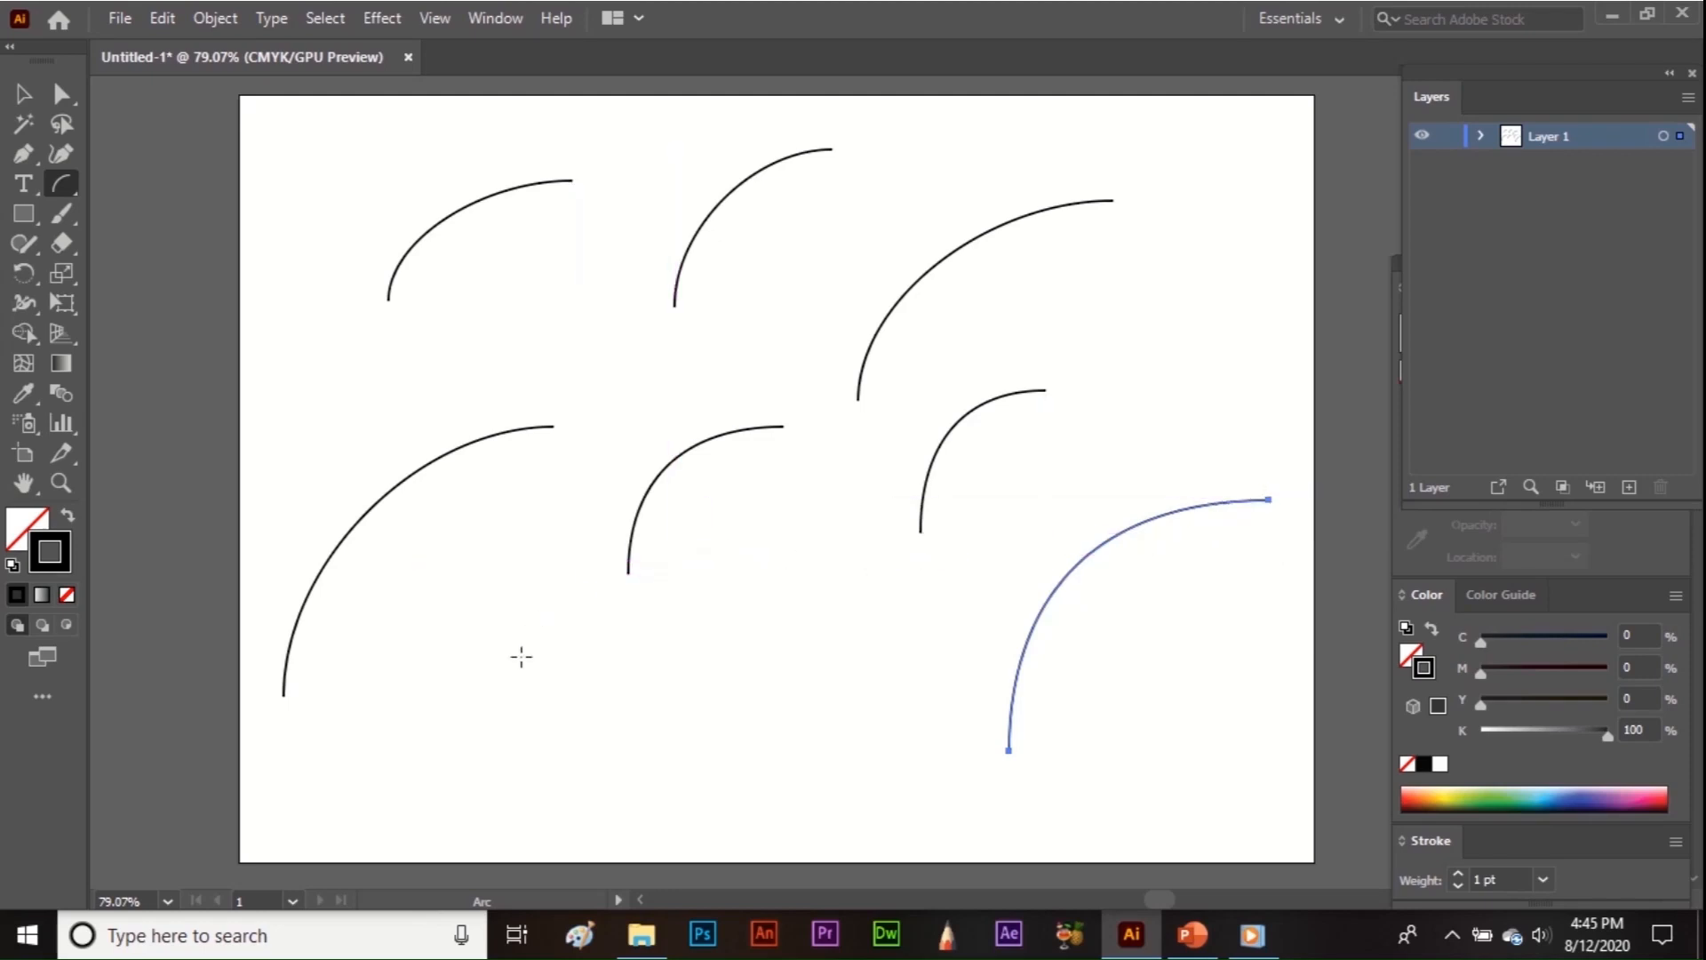
{"action": "left_click_drag", "start_coordinate": [507, 765], "coordinate": [750, 659]}
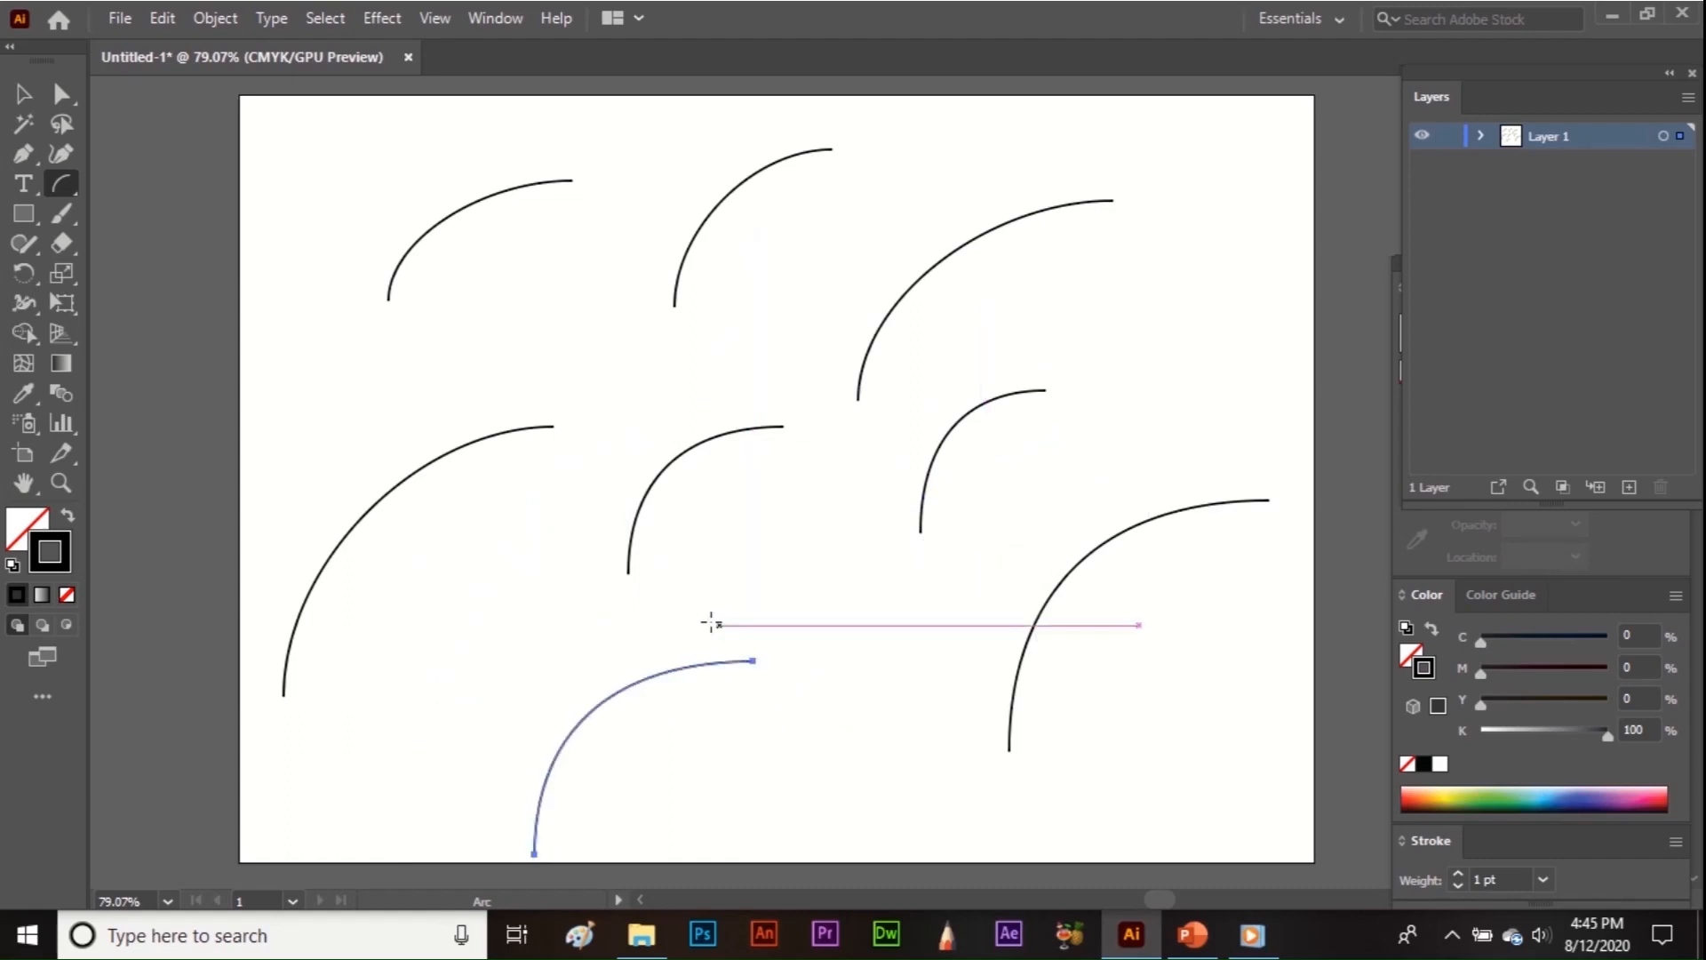
Select all the arcs on the artboard and delete them.
{"action": "key", "text": "v"}
{"action": "left_click_drag", "start_coordinate": [343, 197], "coordinate": [1121, 816]}
{"action": "key", "text": "Delete"}
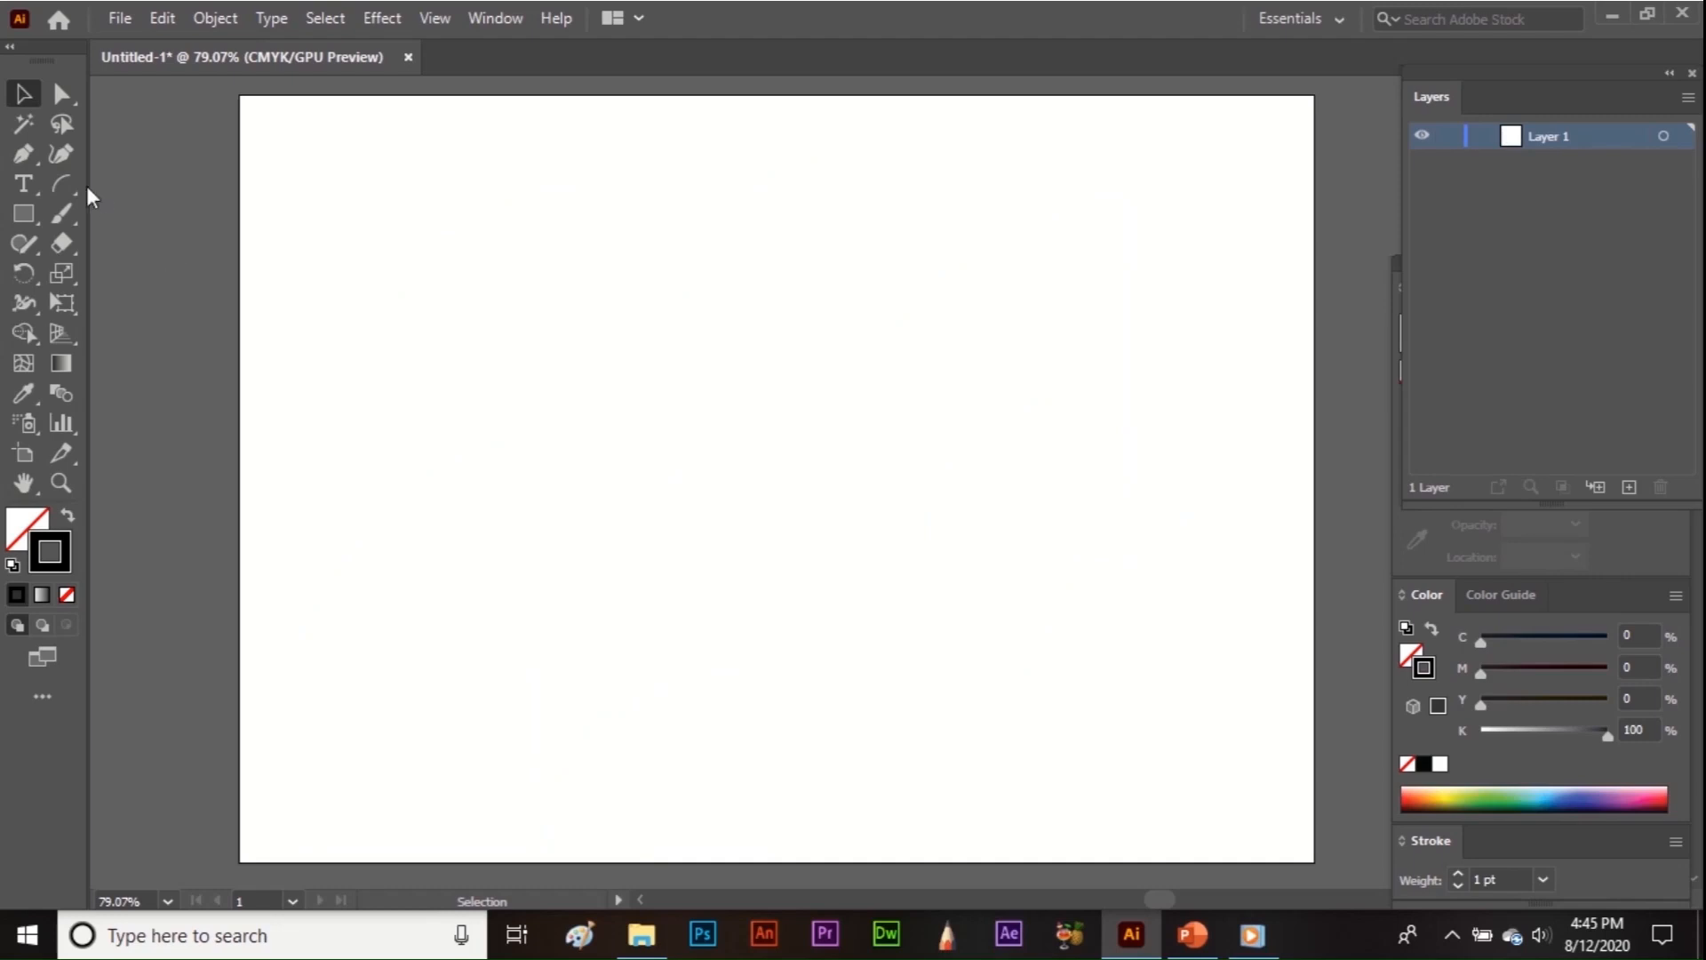
Create an Open arc at the artboard's upper middle through Arc Segment Tool Options, keeping the given lengths, X Axis base and slope of 60.
{"action": "left_click", "coordinate": [62, 182]}
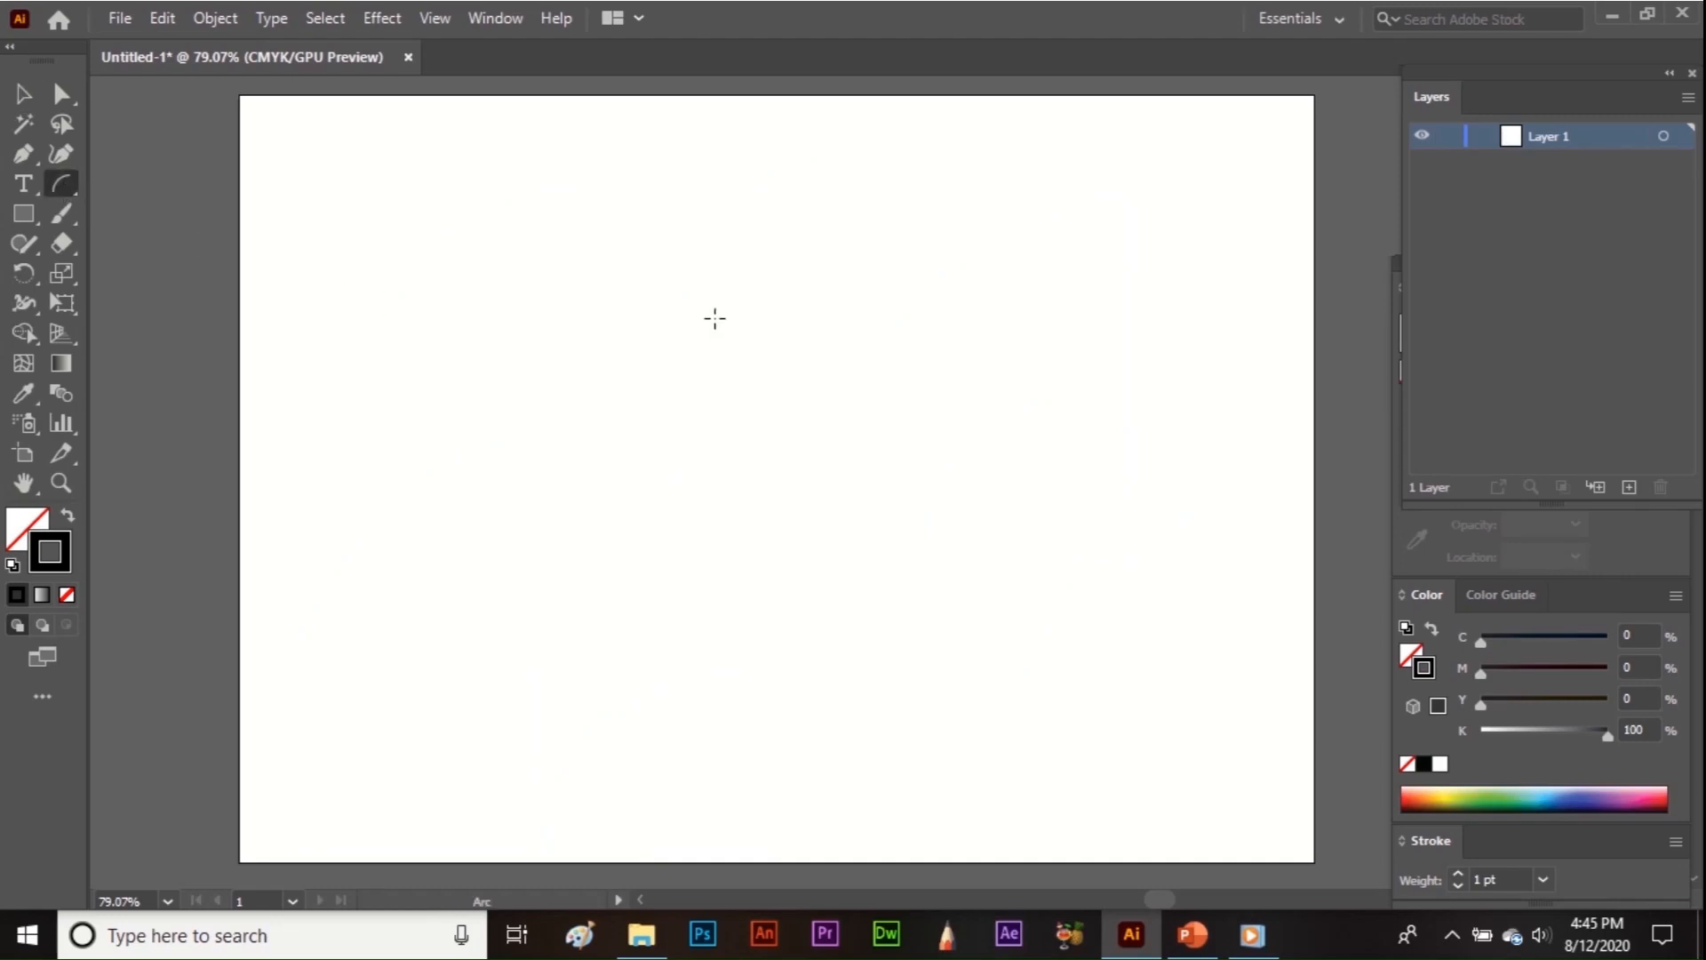
{"action": "left_click", "coordinate": [714, 318]}
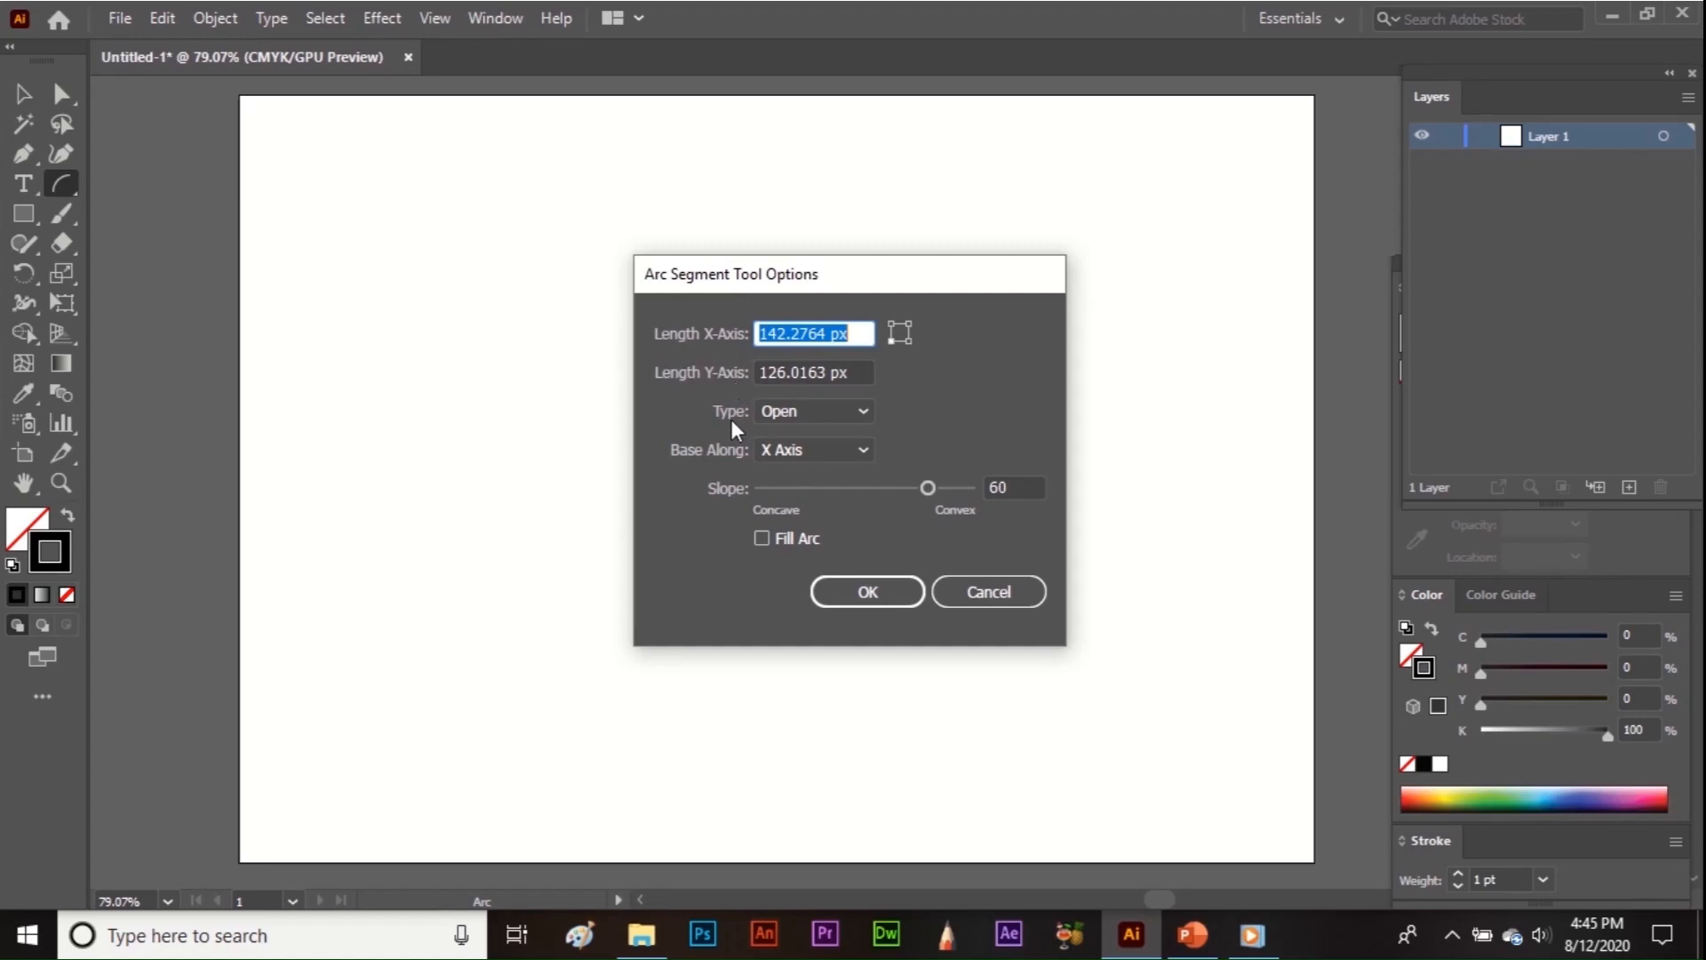
{"action": "left_click", "coordinate": [833, 412]}
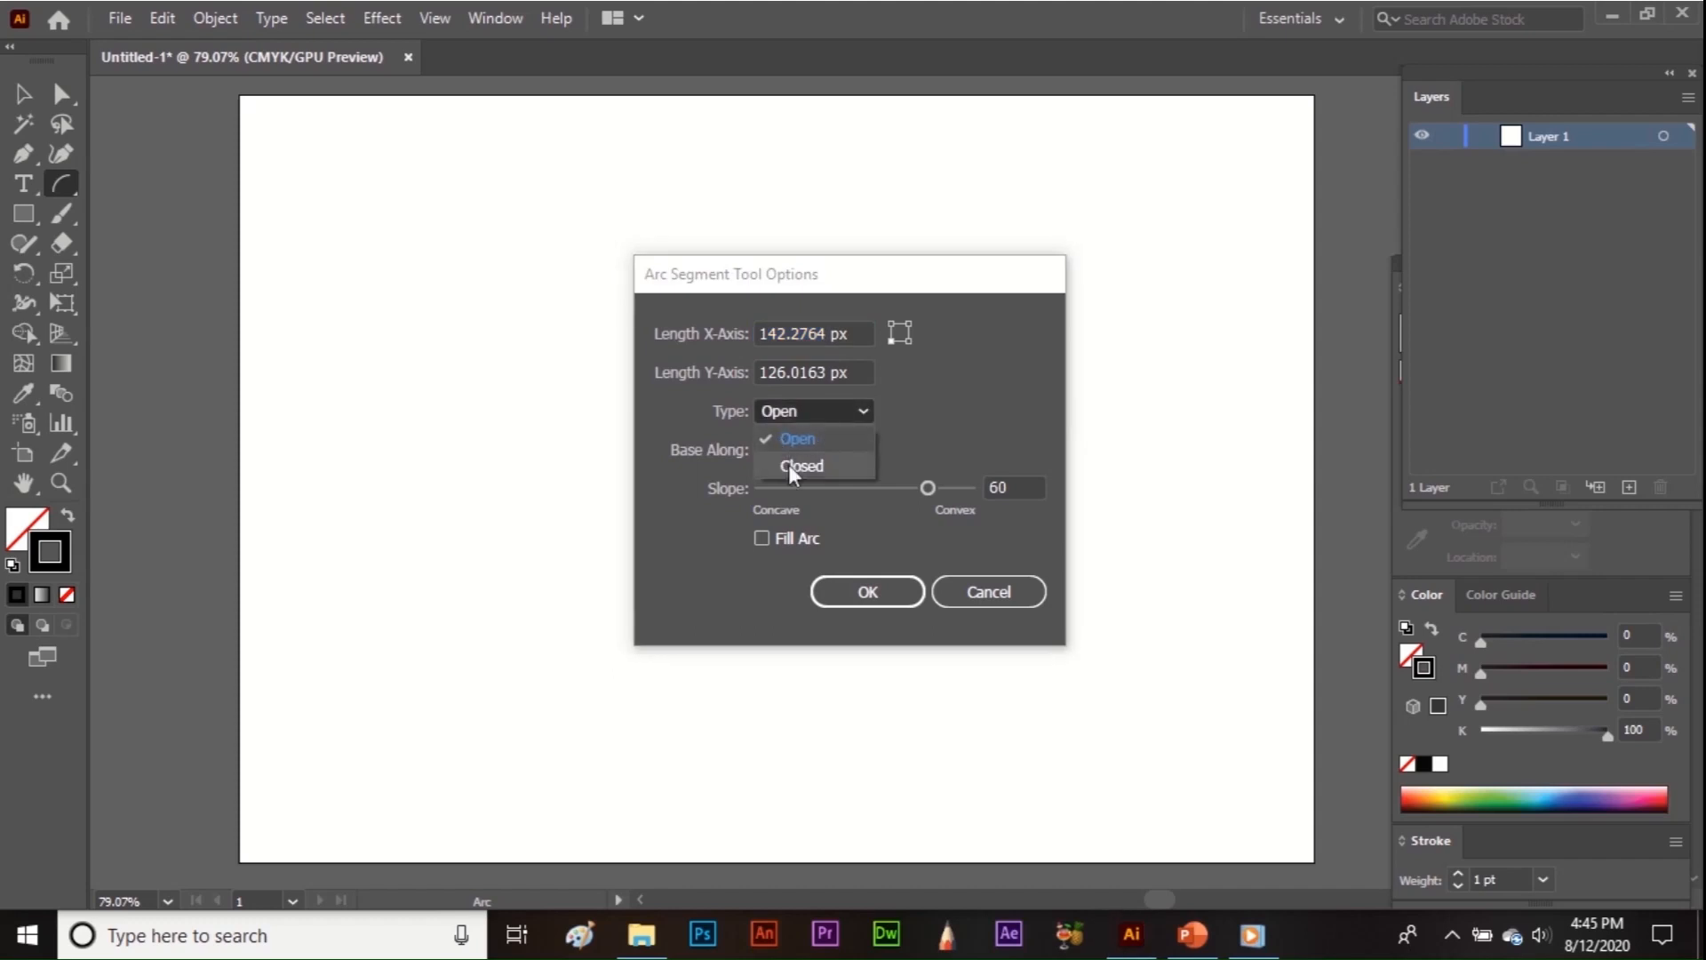
{"action": "left_click", "coordinate": [809, 437]}
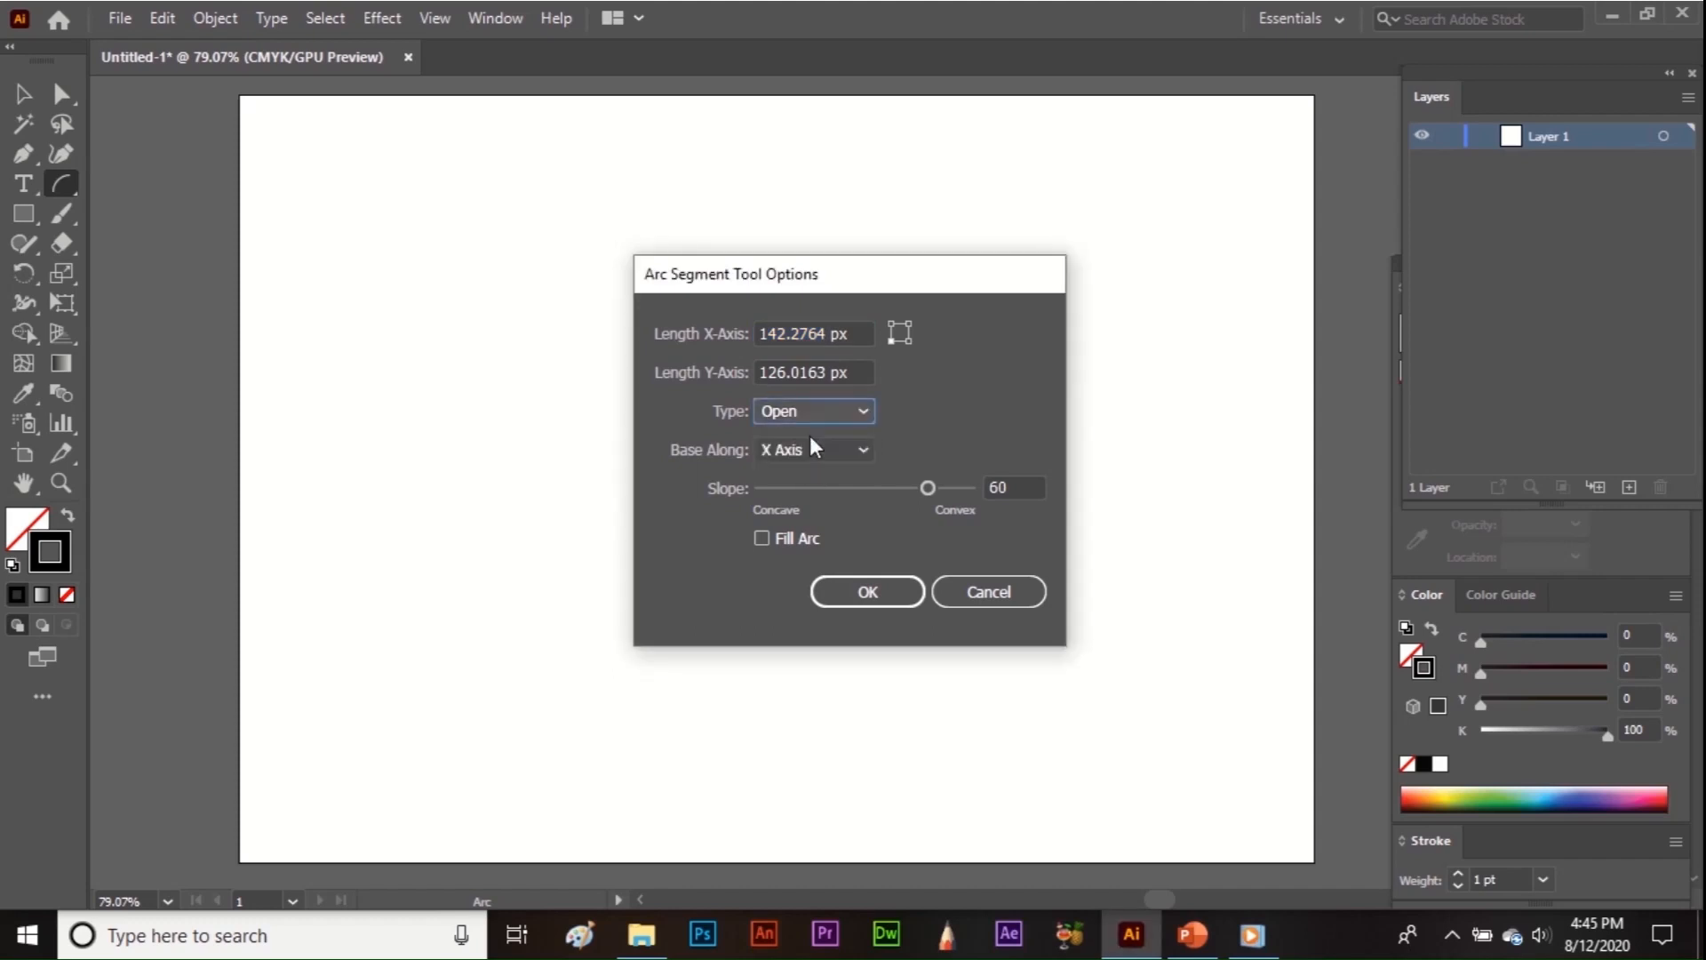
{"action": "left_click", "coordinate": [873, 591]}
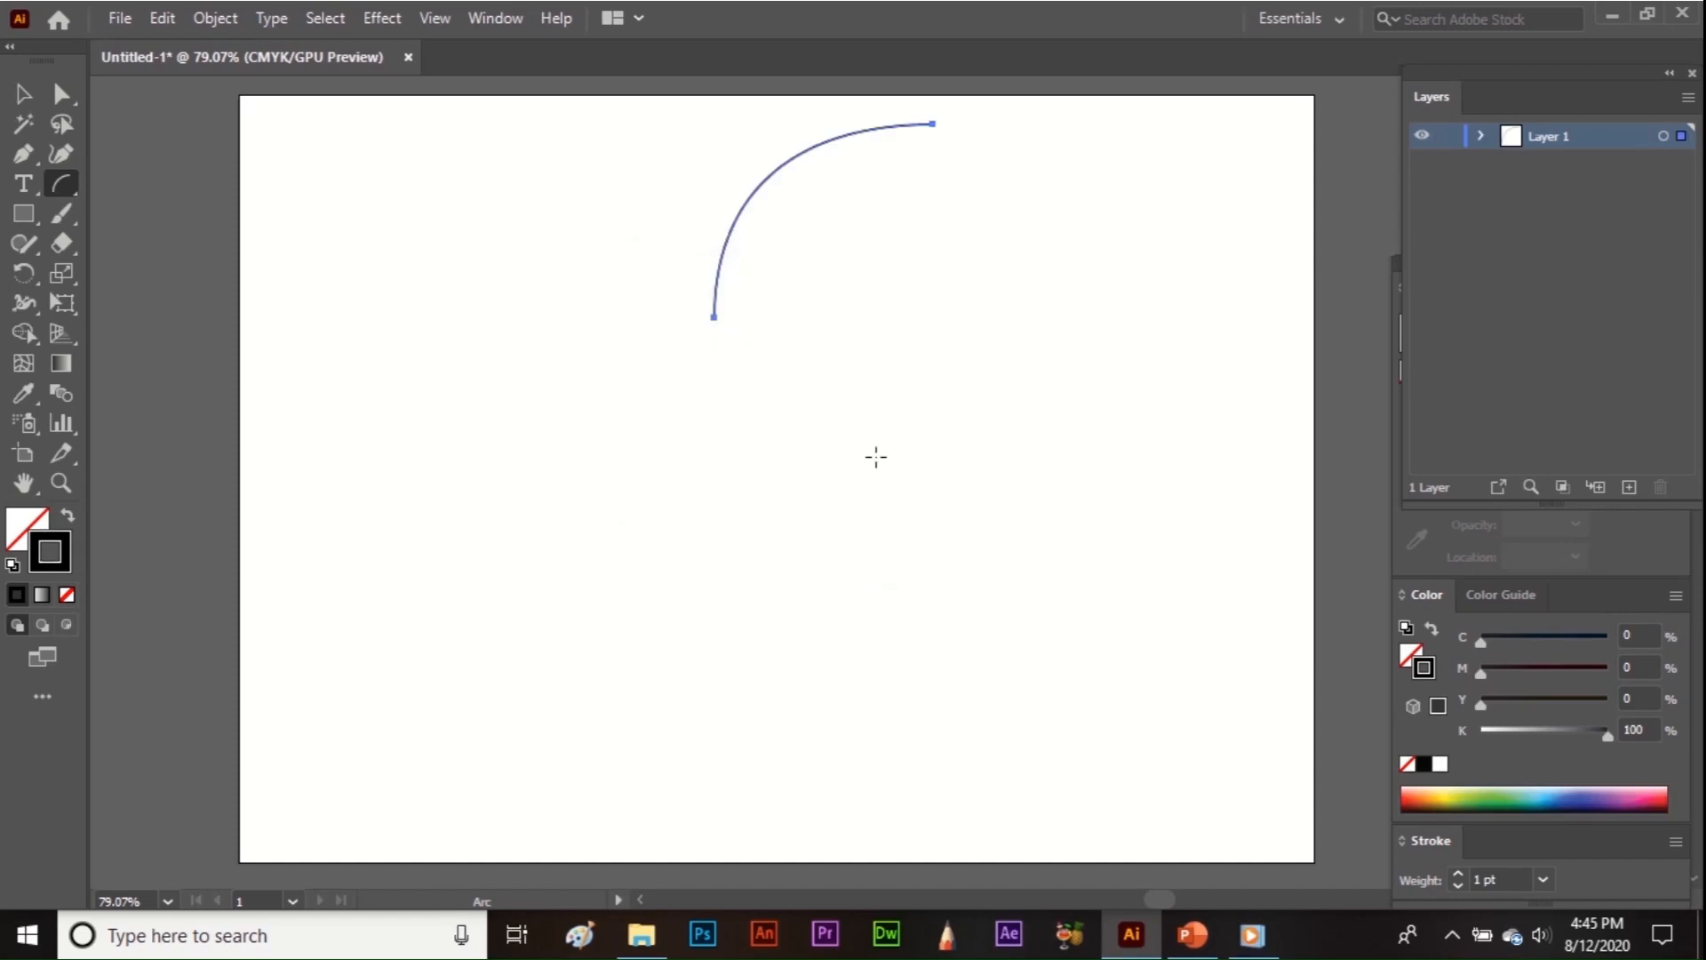
Create a second arc of the same size just below the first, with its type set to Closed.
{"action": "left_click", "coordinate": [812, 406]}
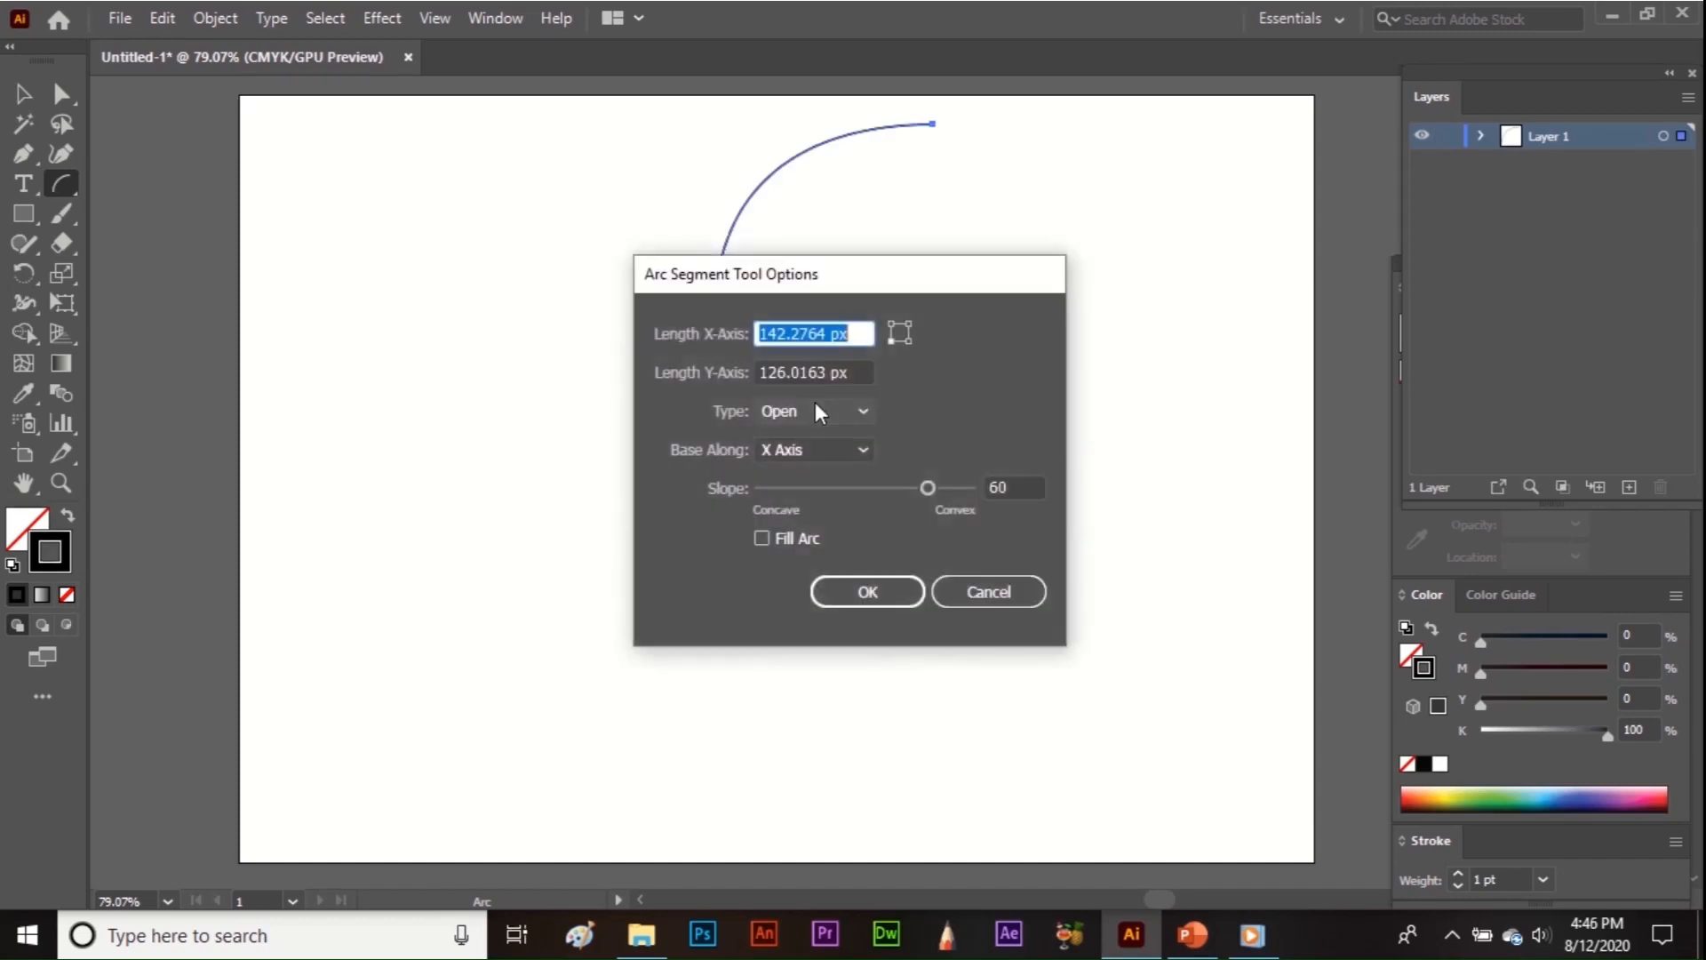
{"action": "left_click", "coordinate": [814, 411]}
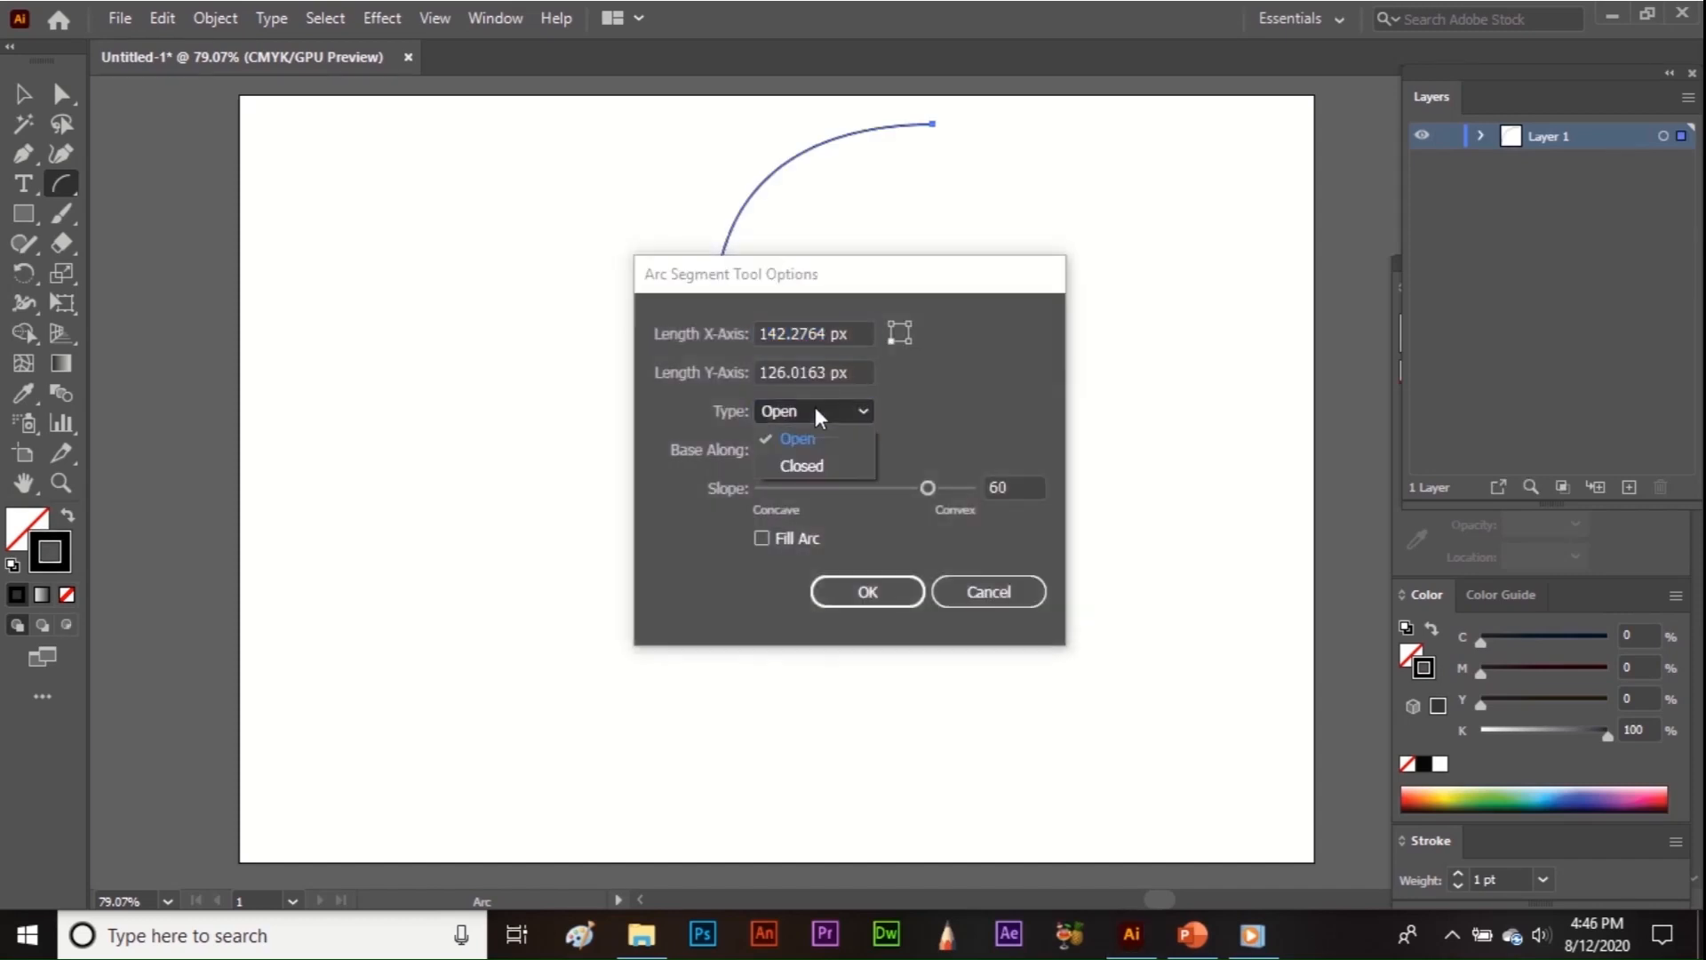
{"action": "left_click", "coordinate": [808, 468]}
{"action": "left_click", "coordinate": [868, 590]}
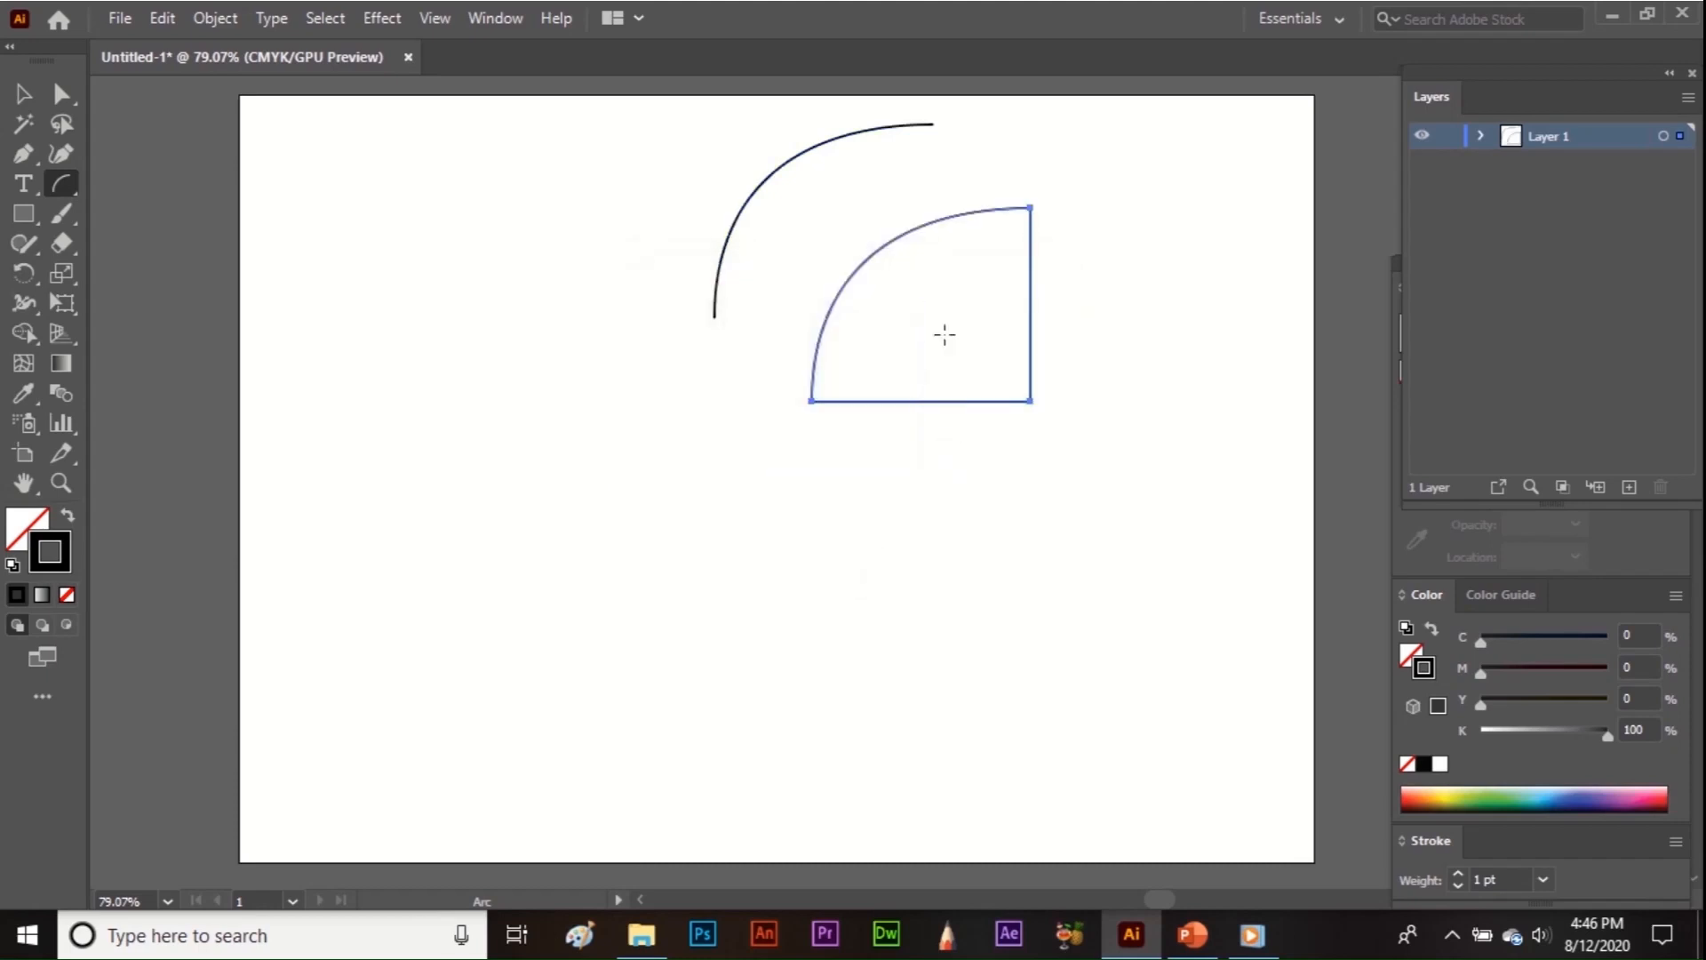
Create an arc overlapping the closed shape from below, with type Open and base along the X Axis.
{"action": "left_click", "coordinate": [818, 551]}
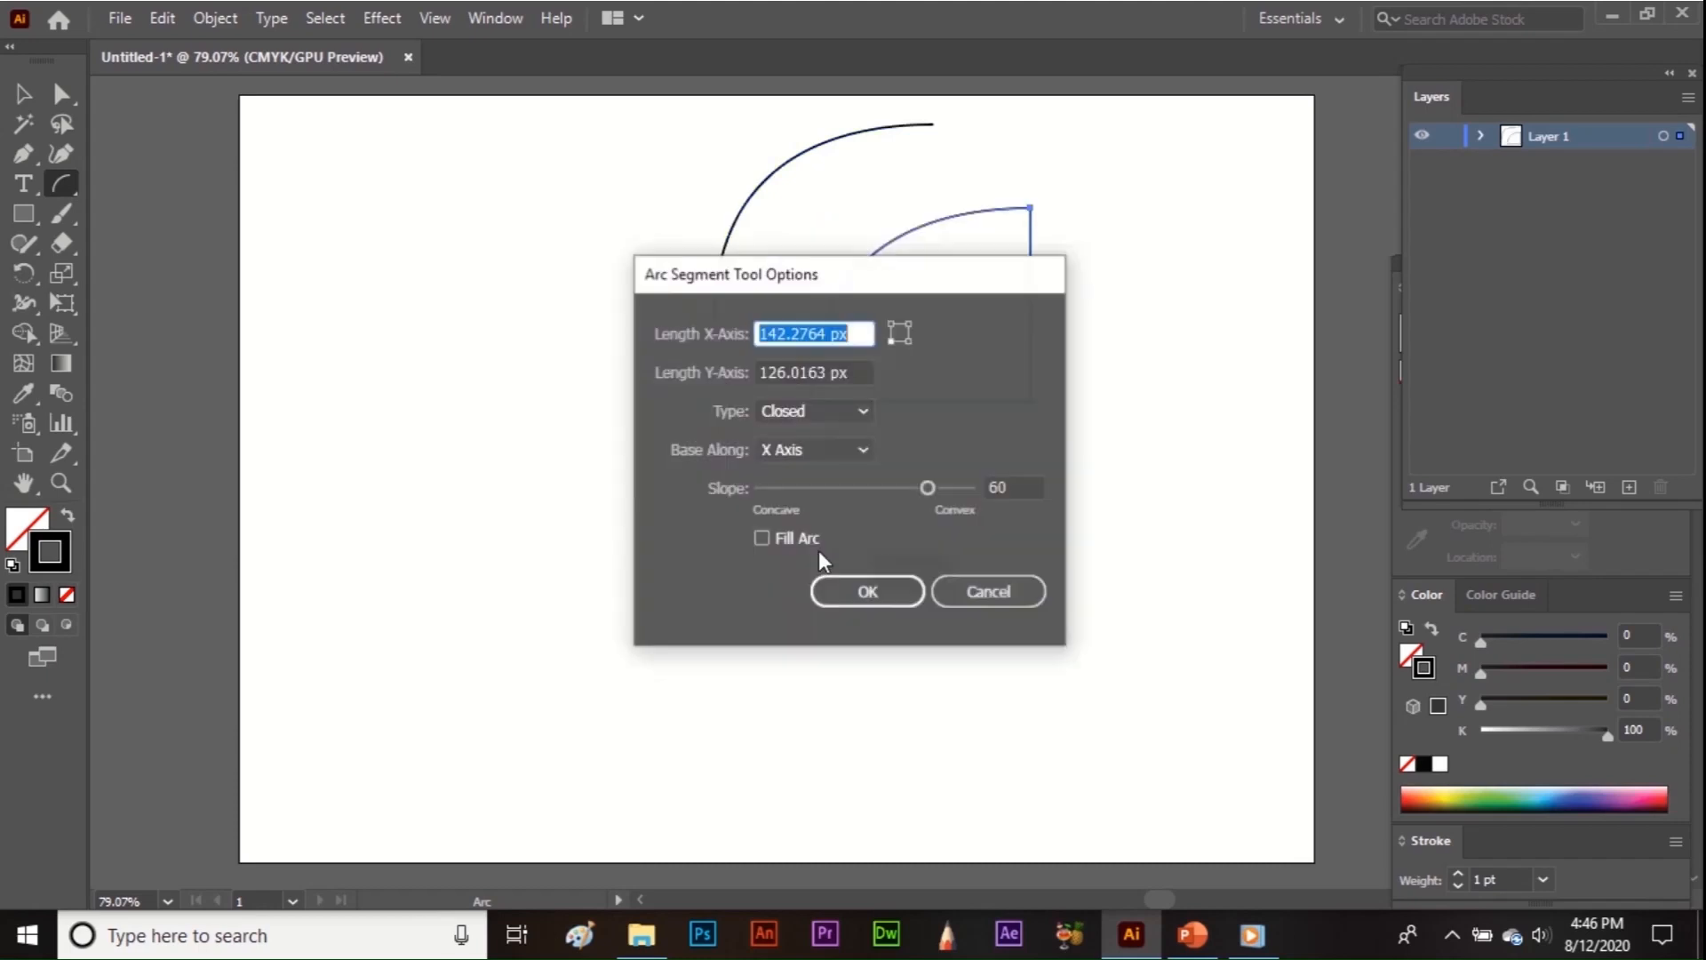
{"action": "left_click", "coordinate": [798, 414]}
{"action": "left_click", "coordinate": [798, 434]}
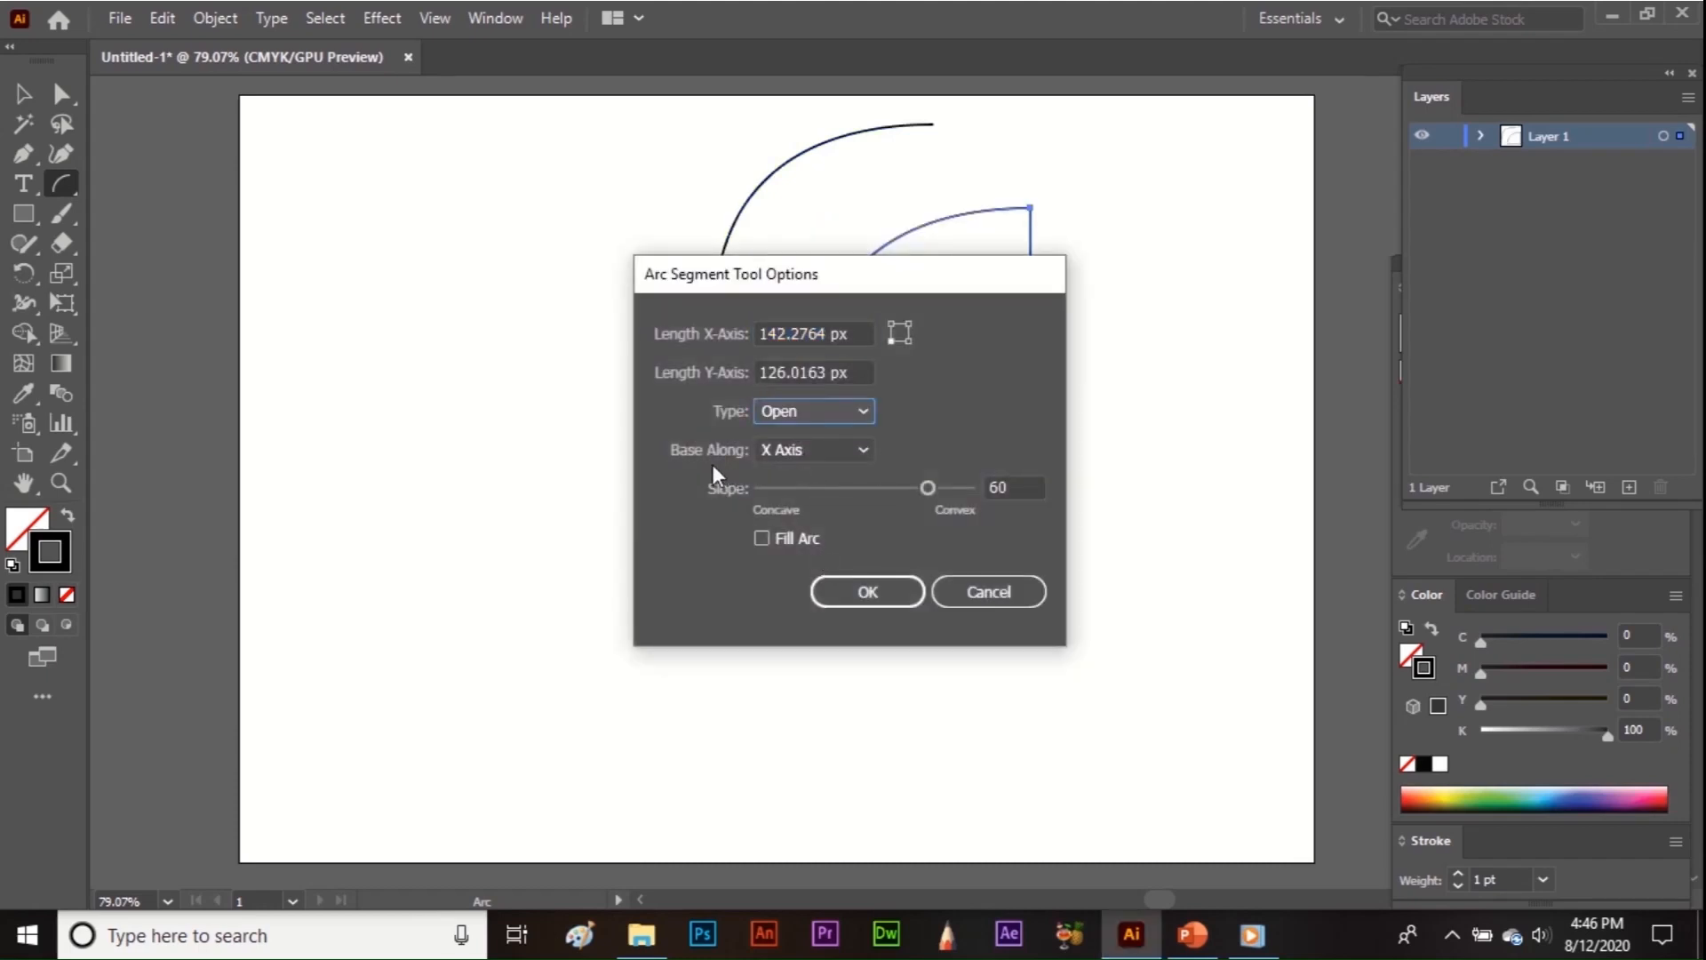
{"action": "left_click", "coordinate": [813, 448]}
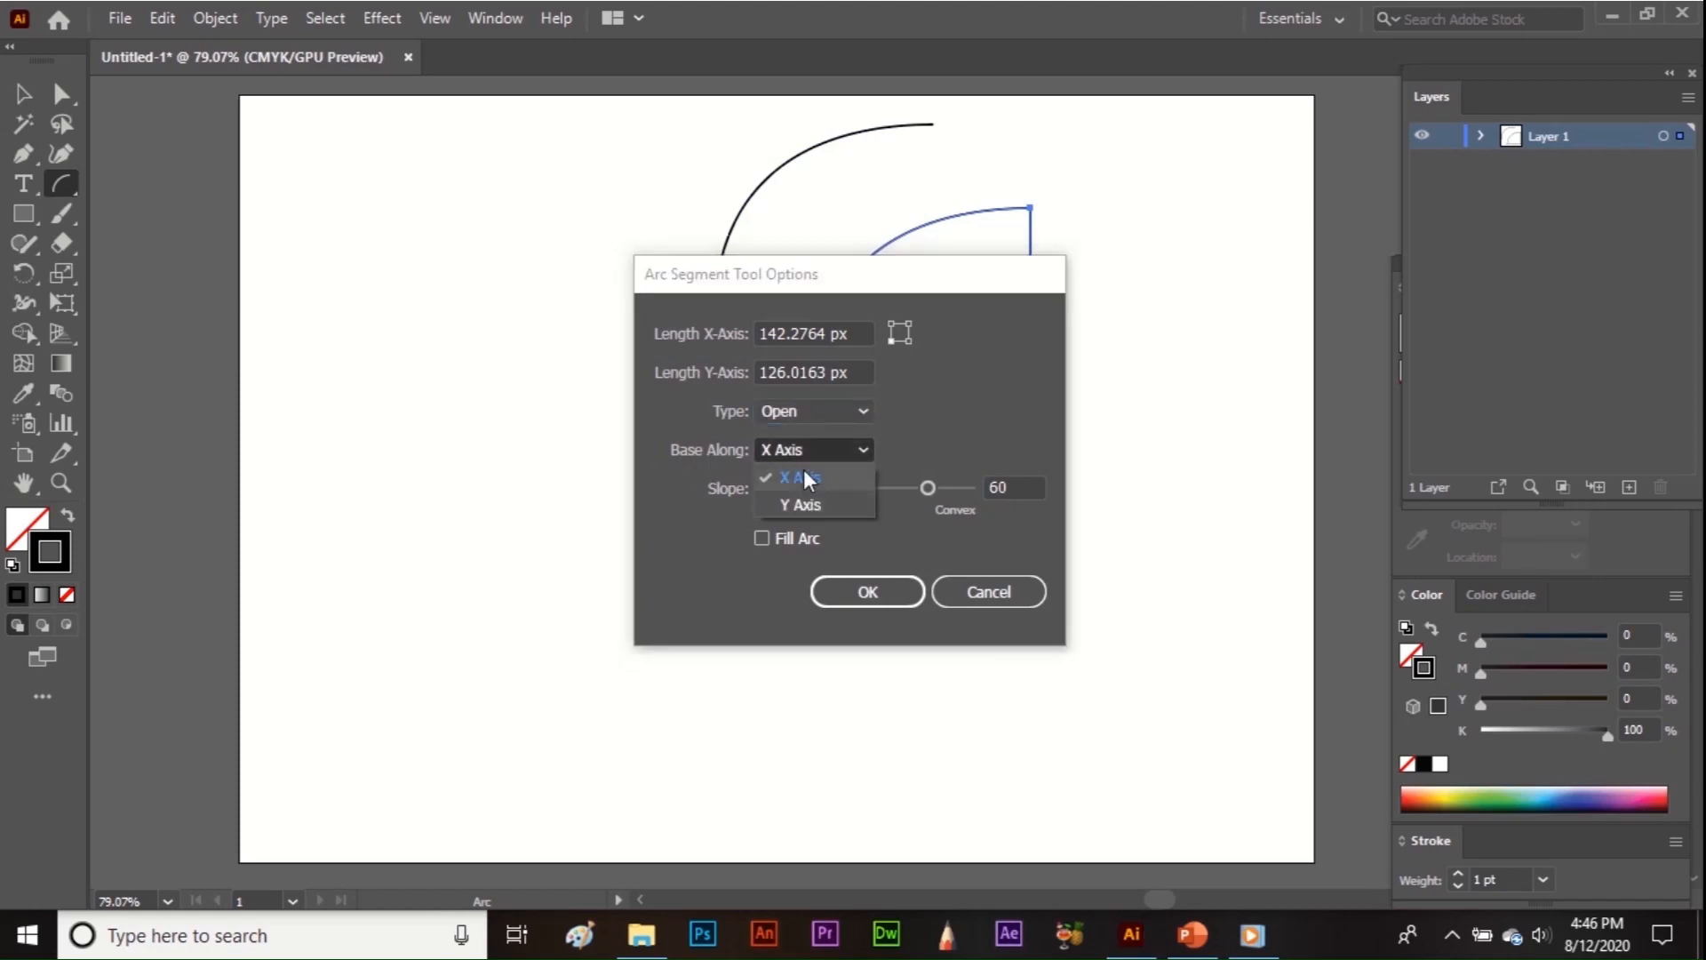
{"action": "left_click", "coordinate": [806, 476]}
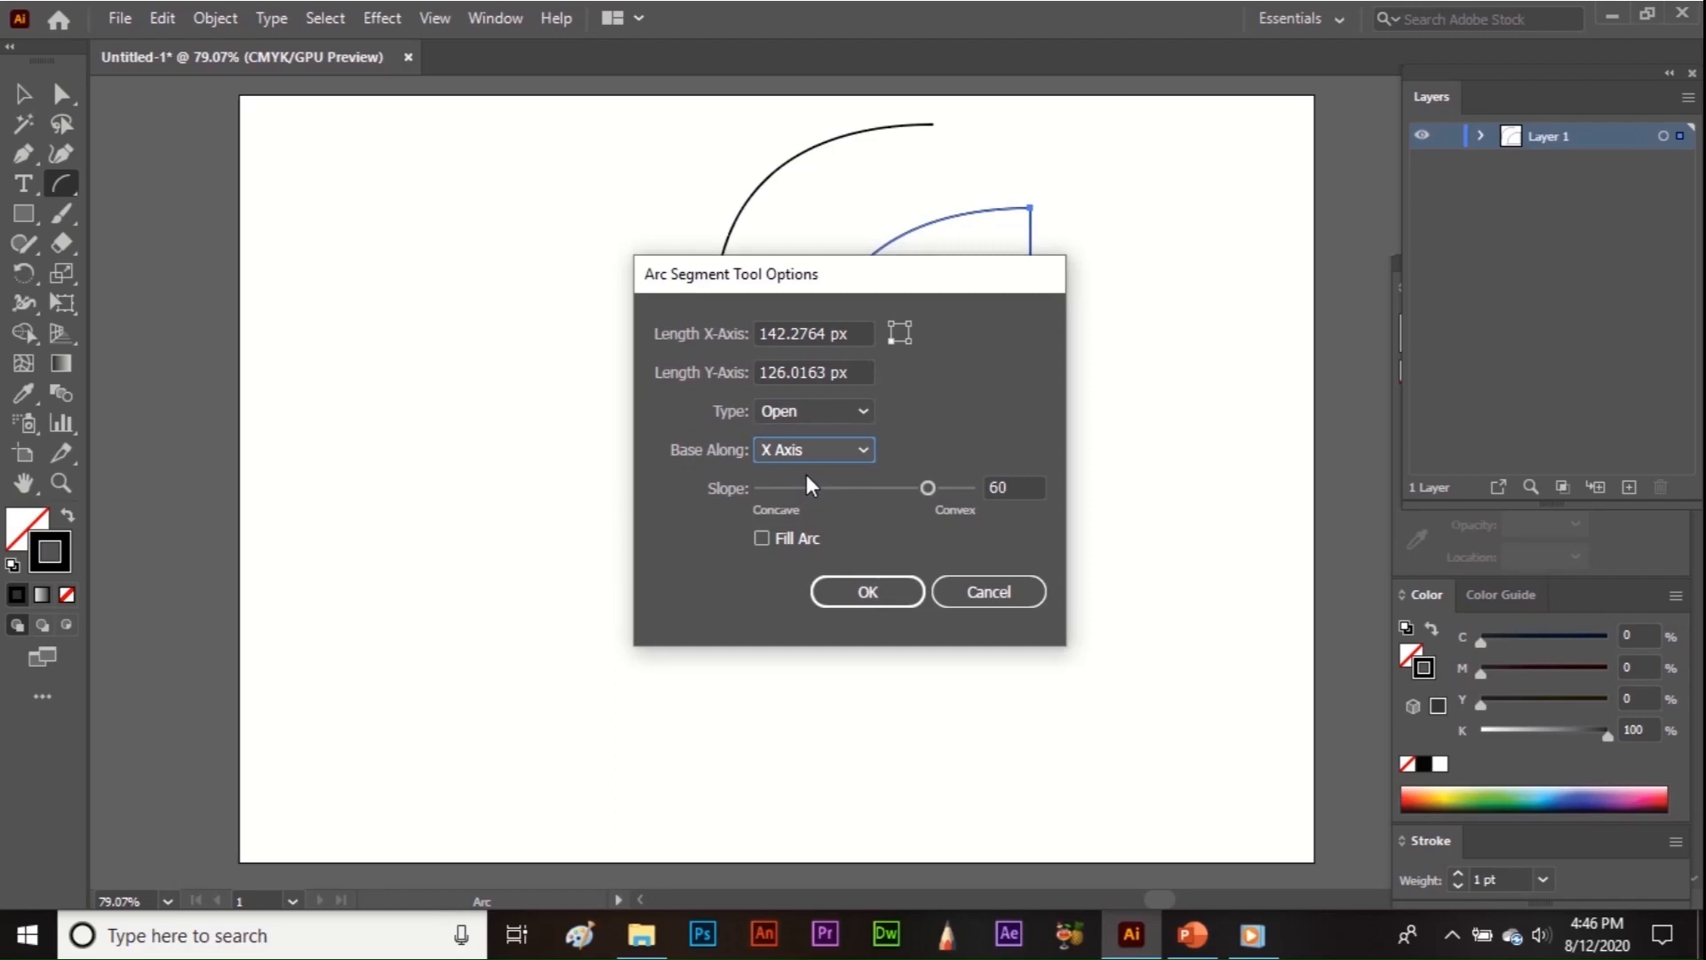
{"action": "left_click", "coordinate": [880, 591]}
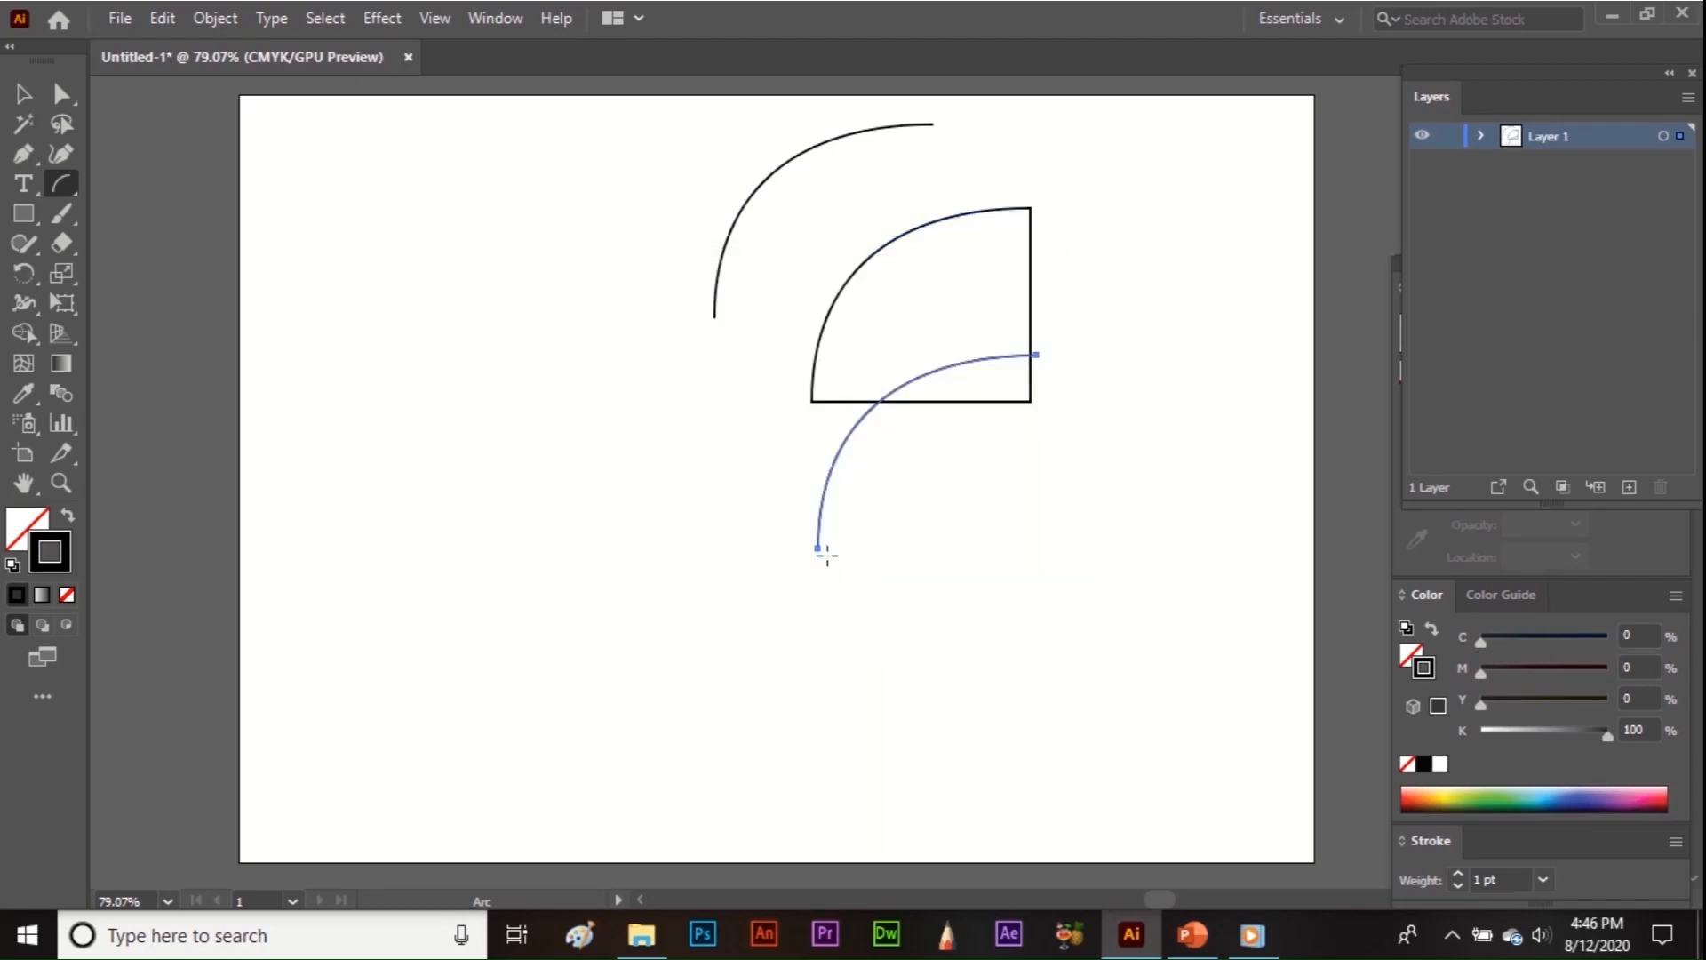
Create an open arc in the artboard's upper-left area with its base along the Y Axis.
{"action": "left_click", "coordinate": [363, 442]}
{"action": "left_click", "coordinate": [824, 449]}
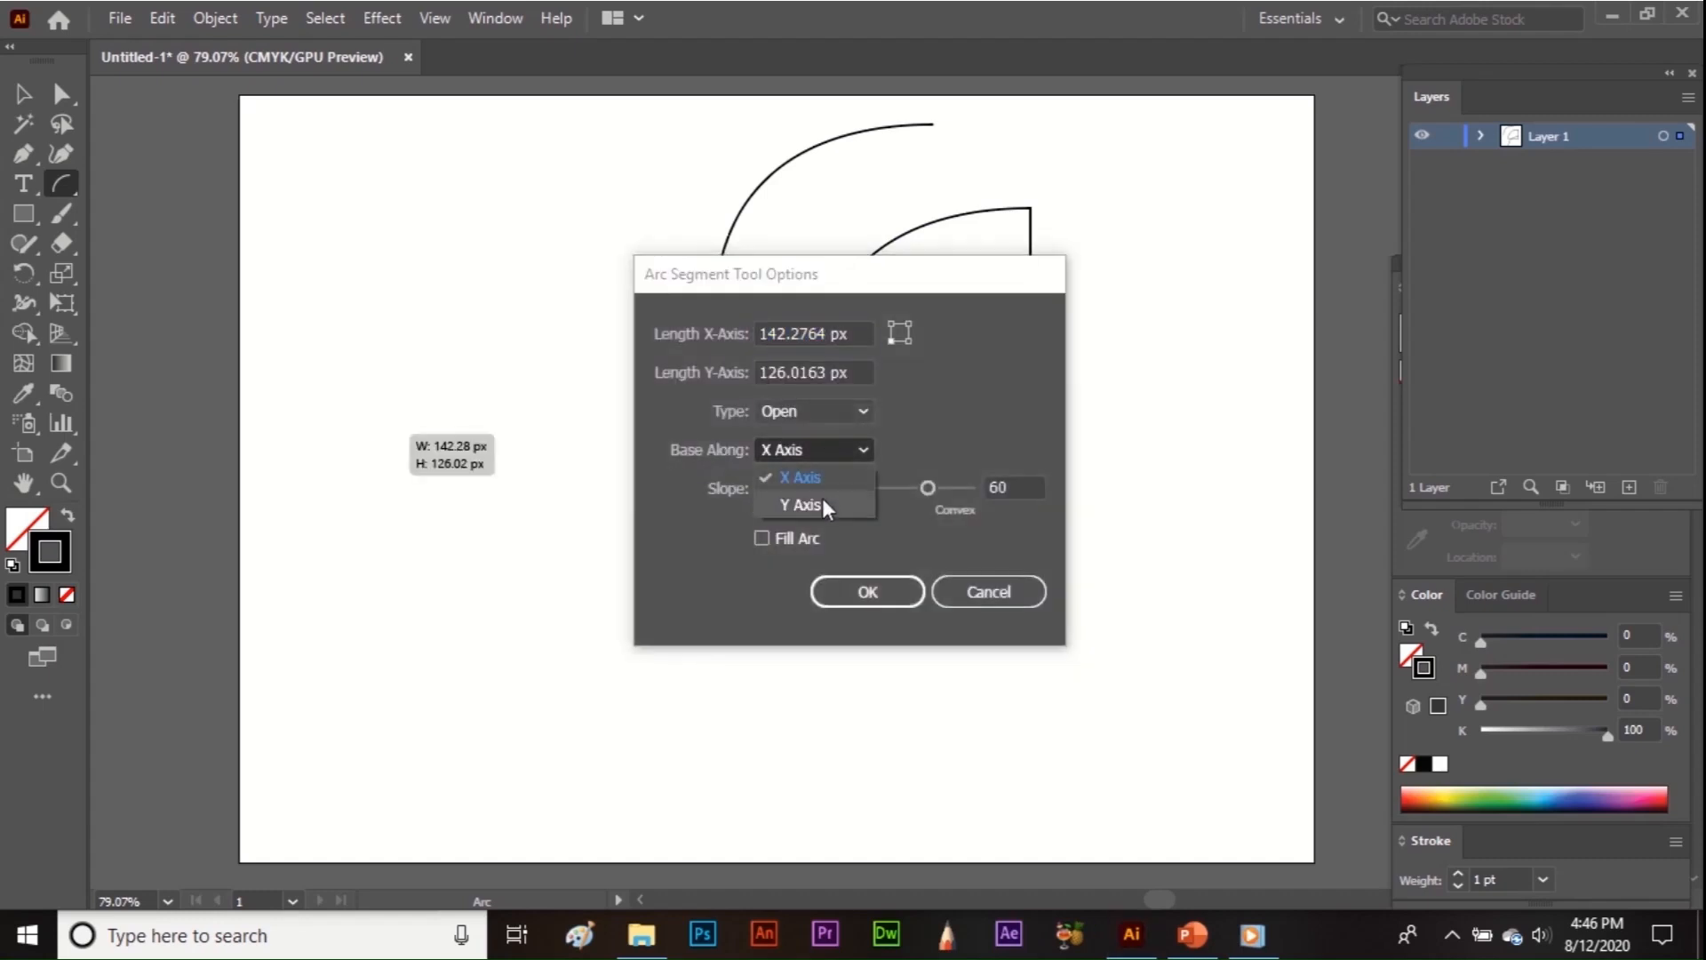
{"action": "left_click", "coordinate": [787, 504]}
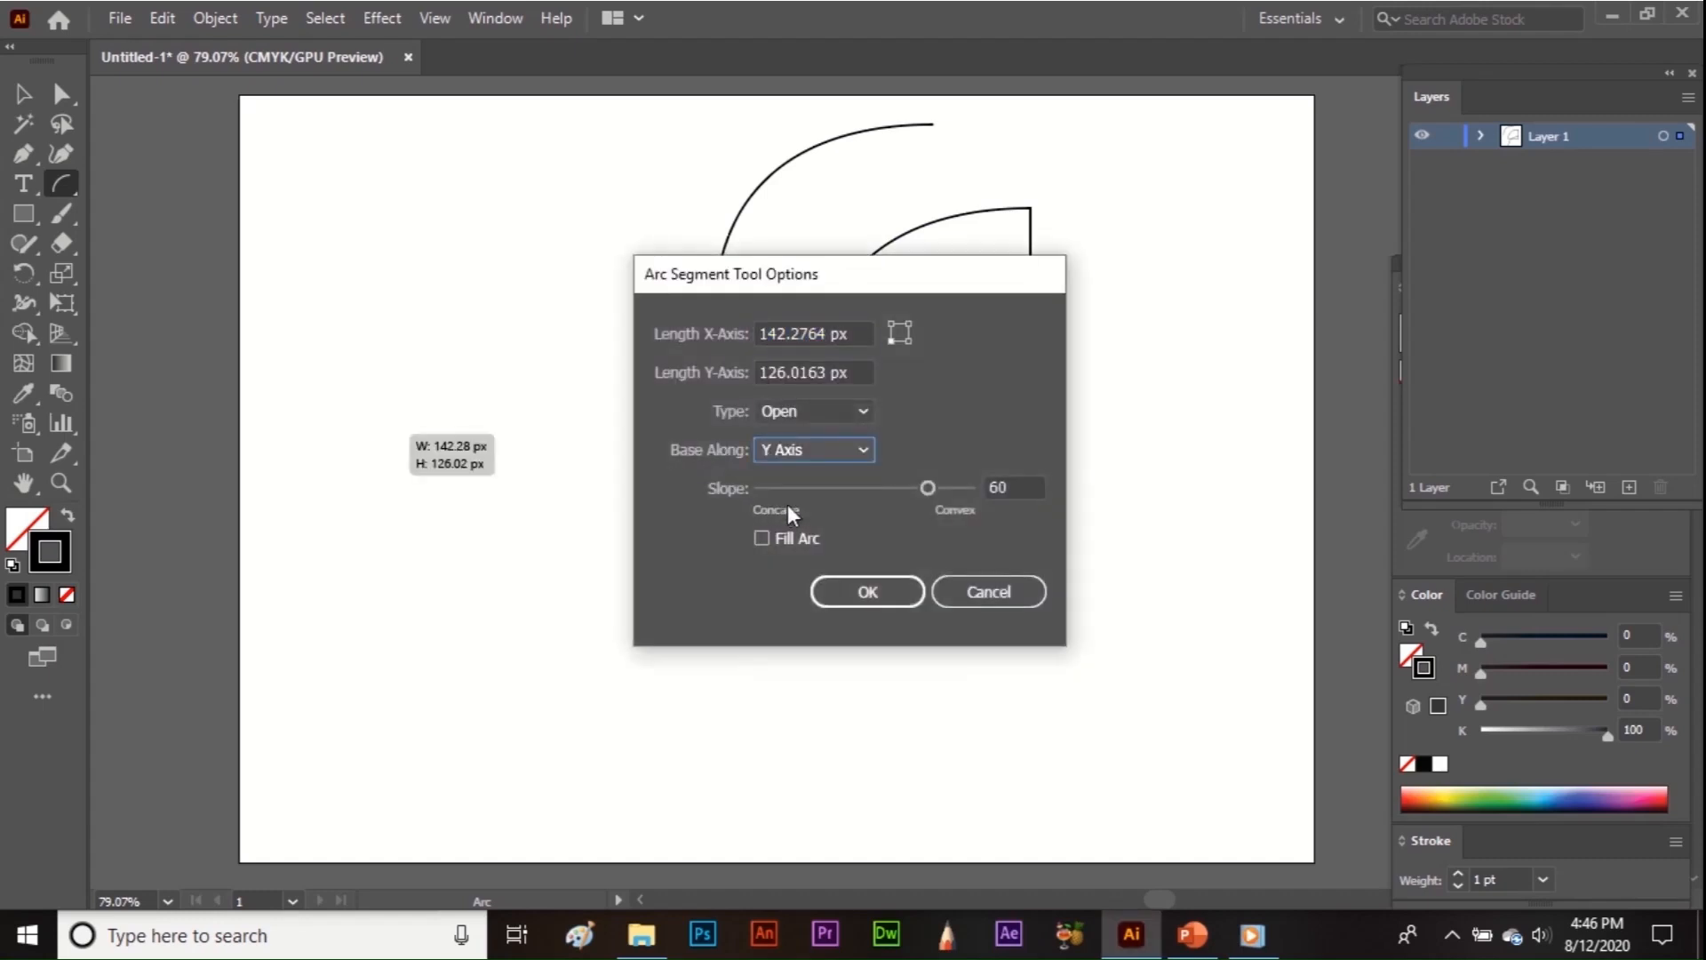
{"action": "left_click", "coordinate": [868, 591]}
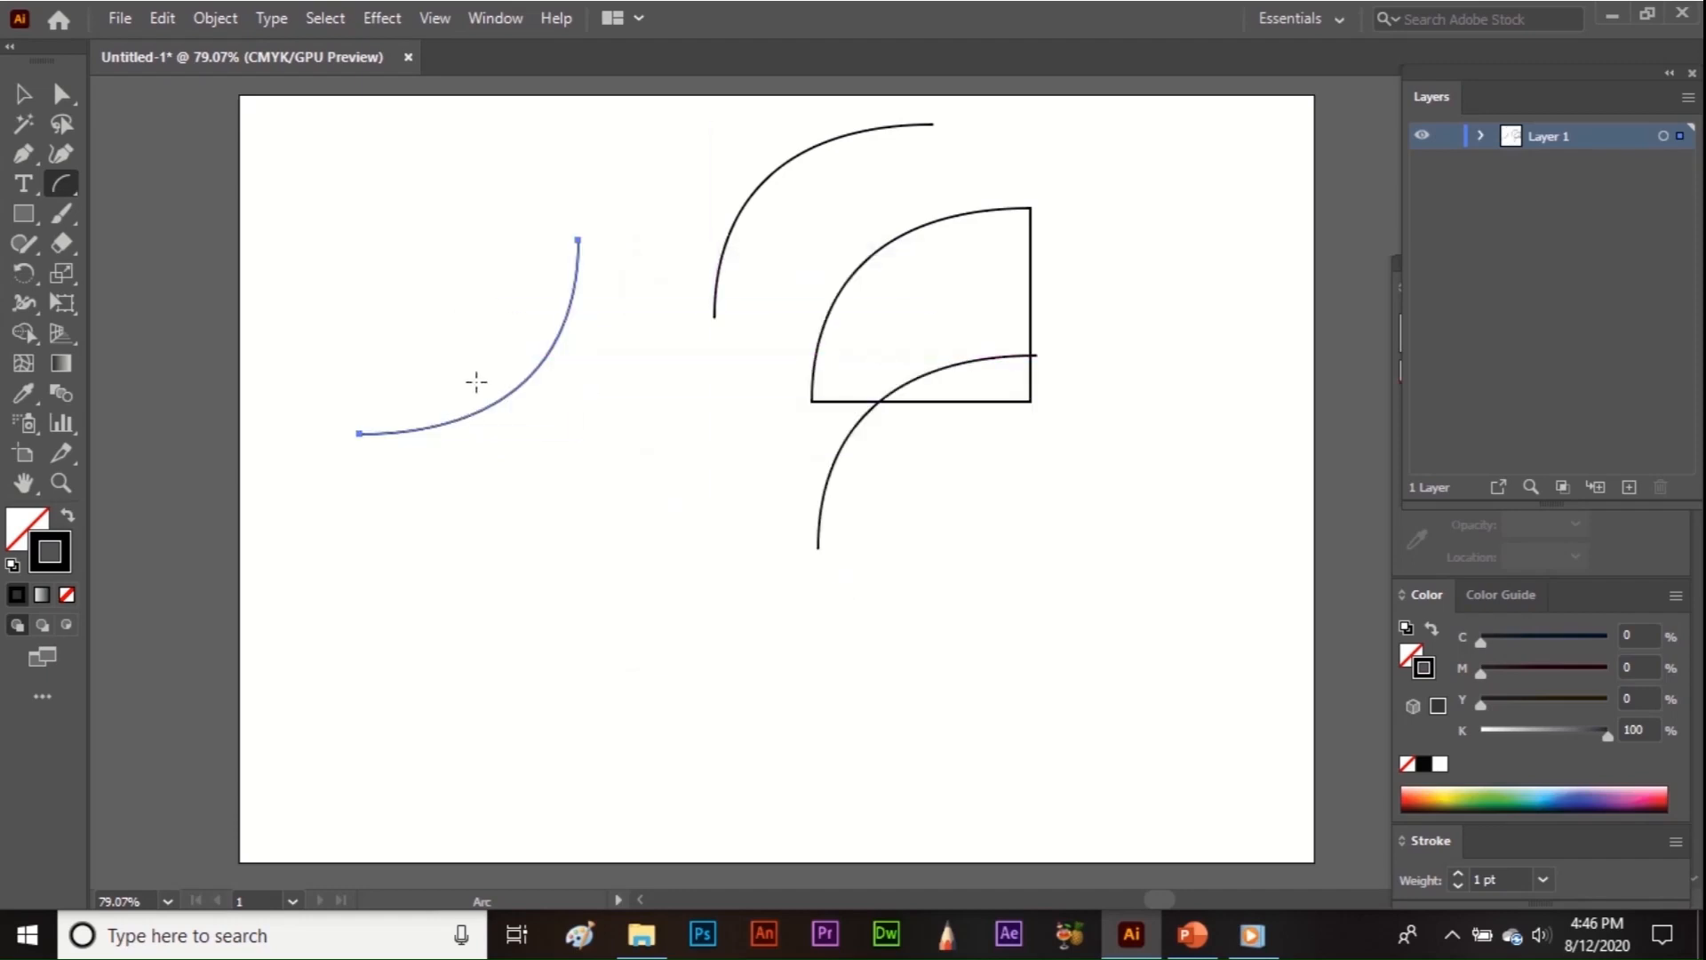
Create another open Y Axis arc near the artboard's centre, adjusting its Slope between concave and convex before placing it.
{"action": "left_click", "coordinate": [638, 533]}
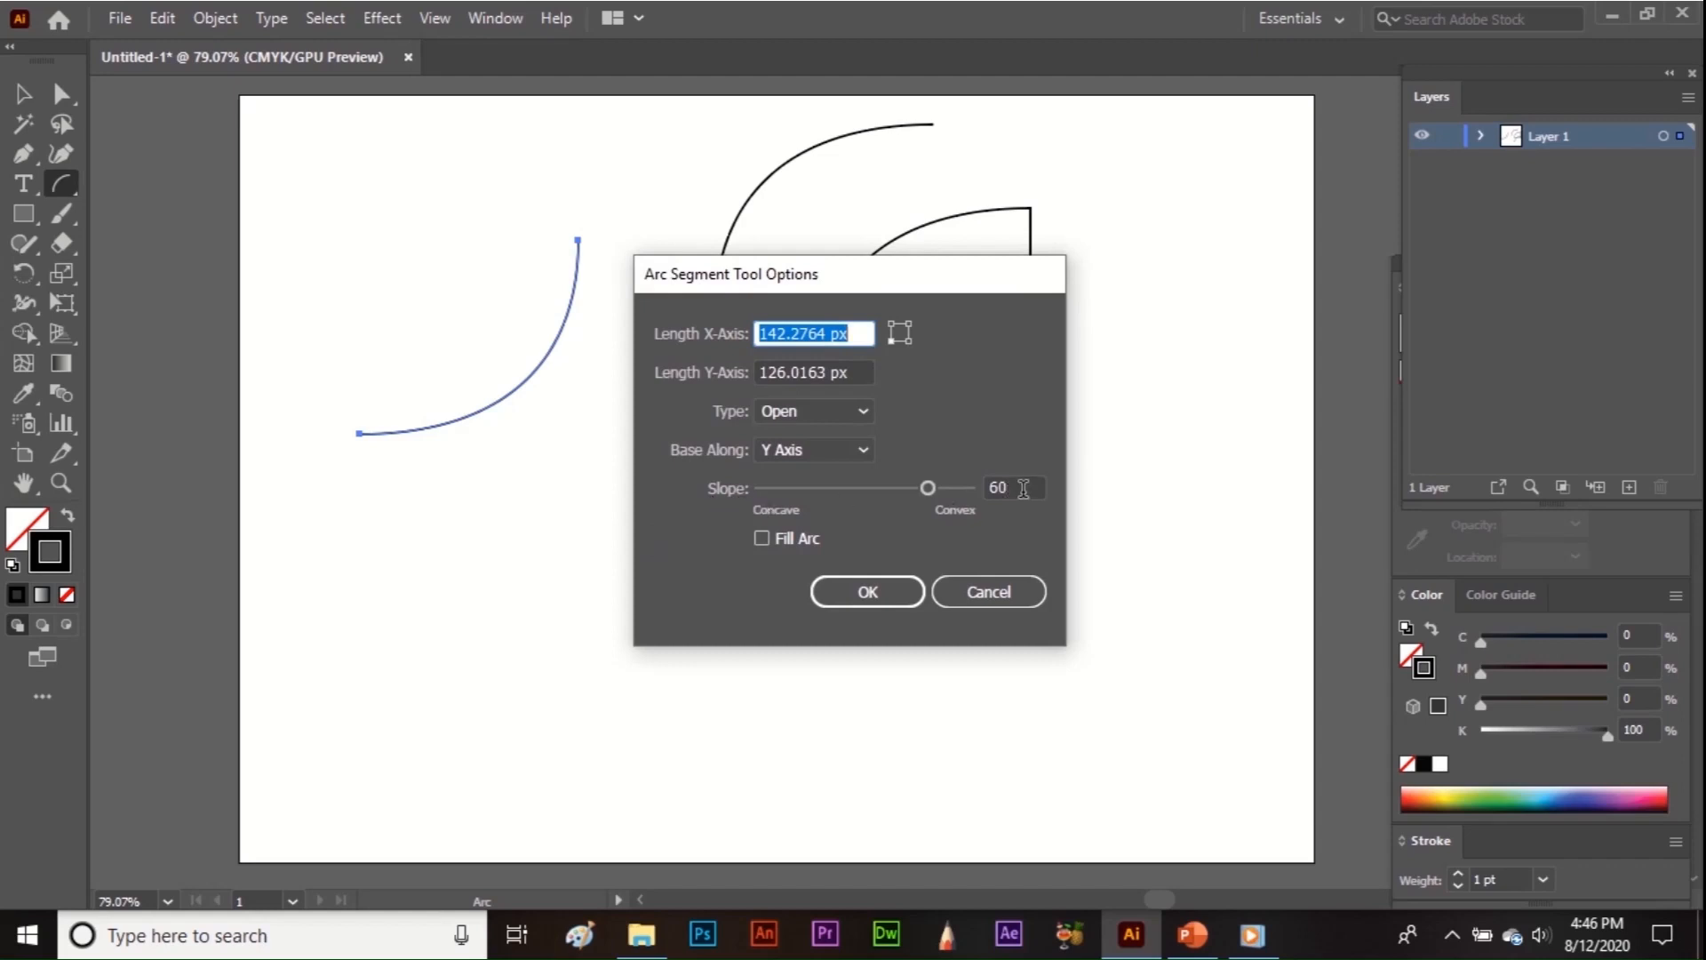
{"action": "left_click", "coordinate": [977, 488]}
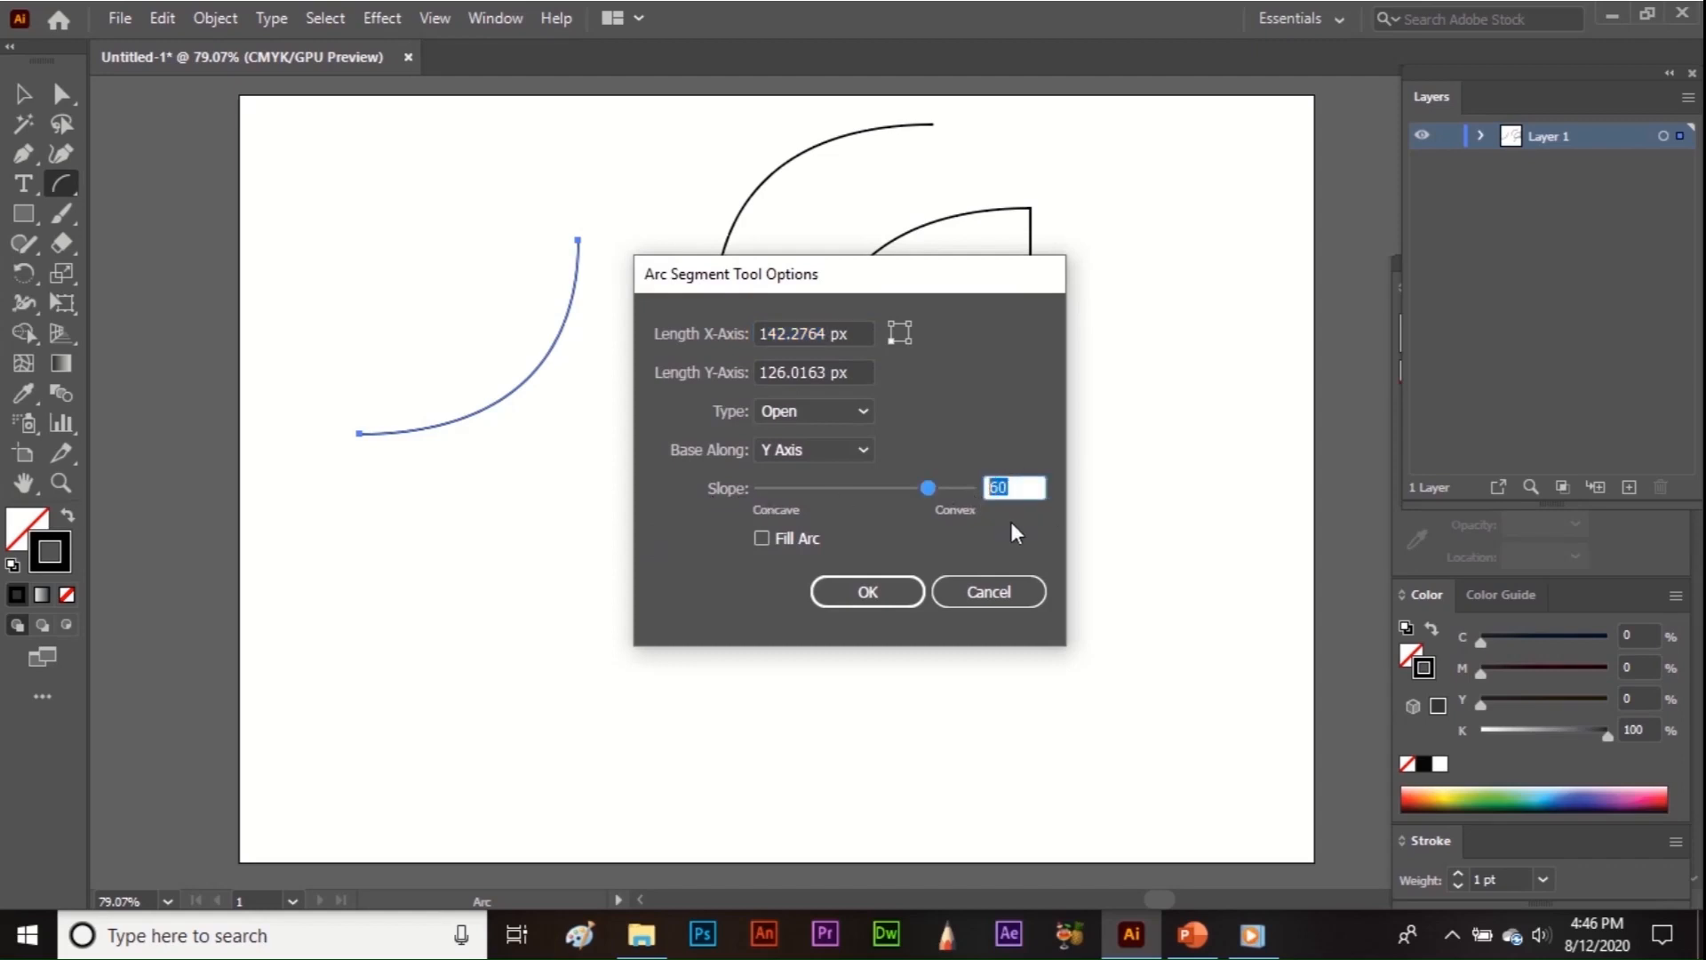
{"action": "left_click_drag", "start_coordinate": [925, 487], "coordinate": [922, 482]}
{"action": "left_click_drag", "start_coordinate": [972, 492], "coordinate": [936, 502]}
{"action": "left_click", "coordinate": [828, 594]}
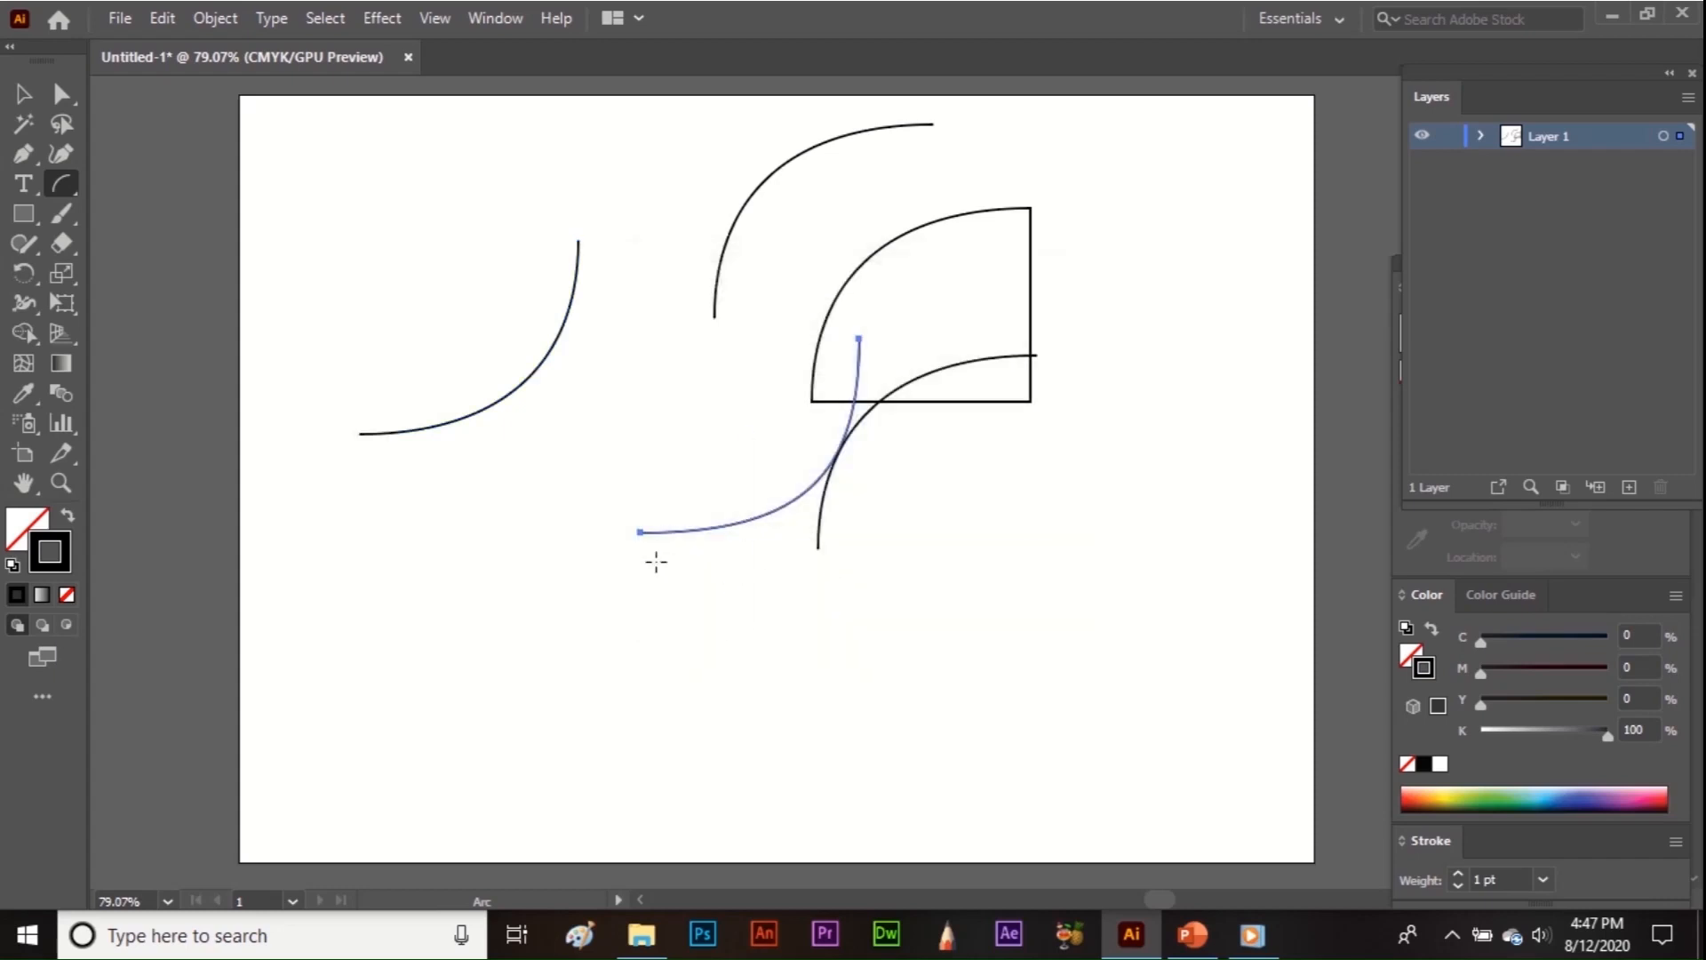